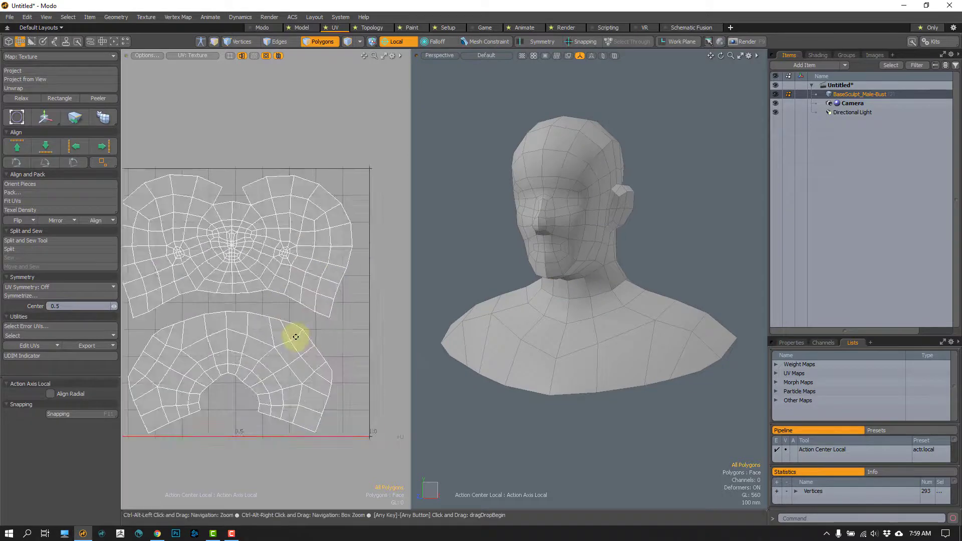
Step: Select the boundary edges of both UV islands and examine where the seams run on the bust
scroll(276, 248, "up", 1)
scroll(290, 303, "up", 1)
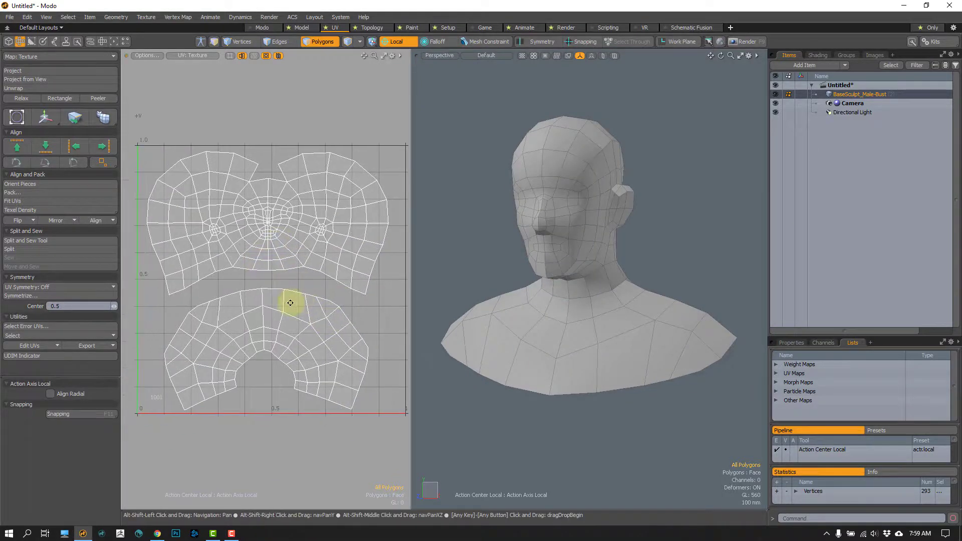
left_click(25, 335)
left_click(30, 346)
left_click_drag(570, 232, 516, 296, "alt")
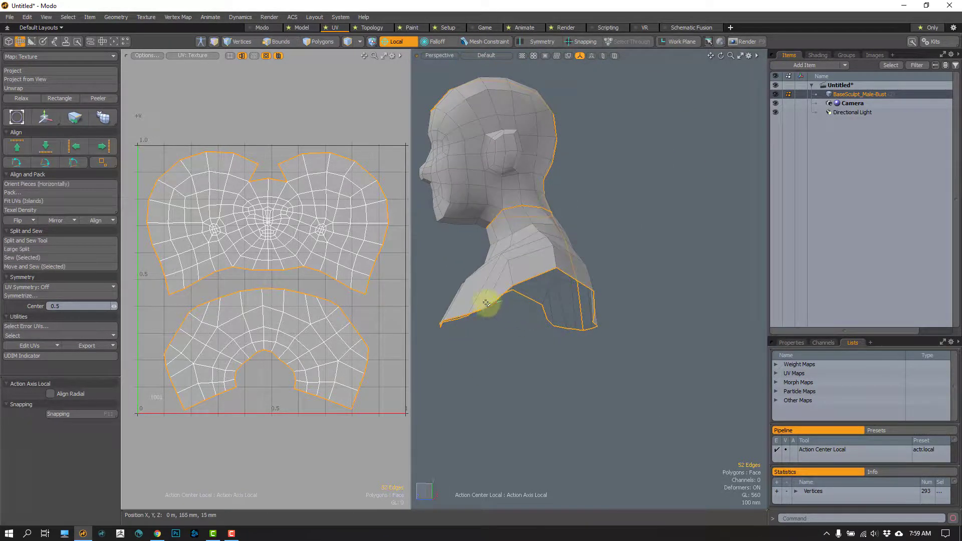
right_click_drag(503, 300, 558, 349)
right_click_drag(501, 299, 502, 302, "ctrl")
mouse_move(537, 325)
left_mouse_down("alt")
mouse_move(522, 300)
mouse_move(501, 331)
left_mouse_up("alt")
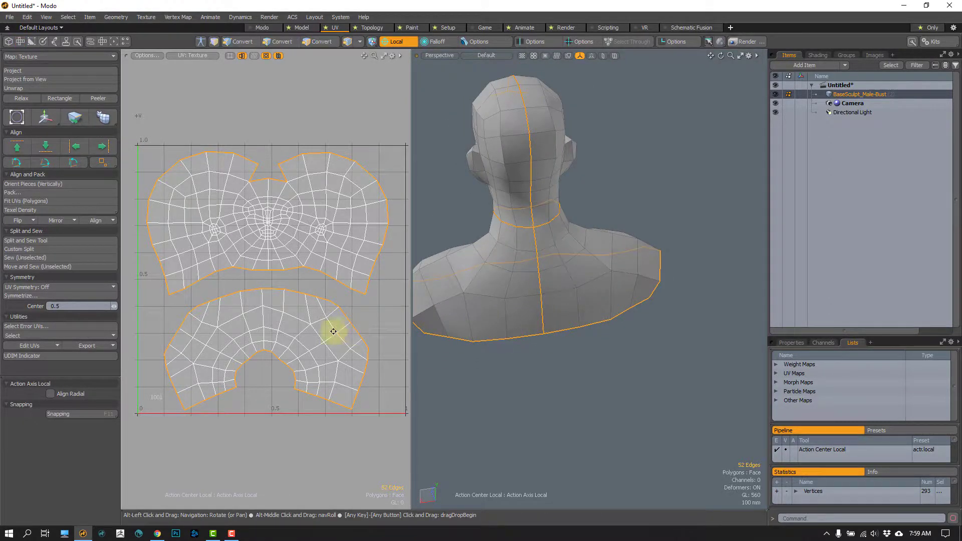
Step: Select the shoulder and neck UV island's polygons and delete them, leaving only the head
key("3")
mouse_move(236, 376)
left_mouse_down()
mouse_move(292, 335)
mouse_move(249, 318)
mouse_move(294, 301)
mouse_move(288, 334)
left_mouse_up()
key("Delete")
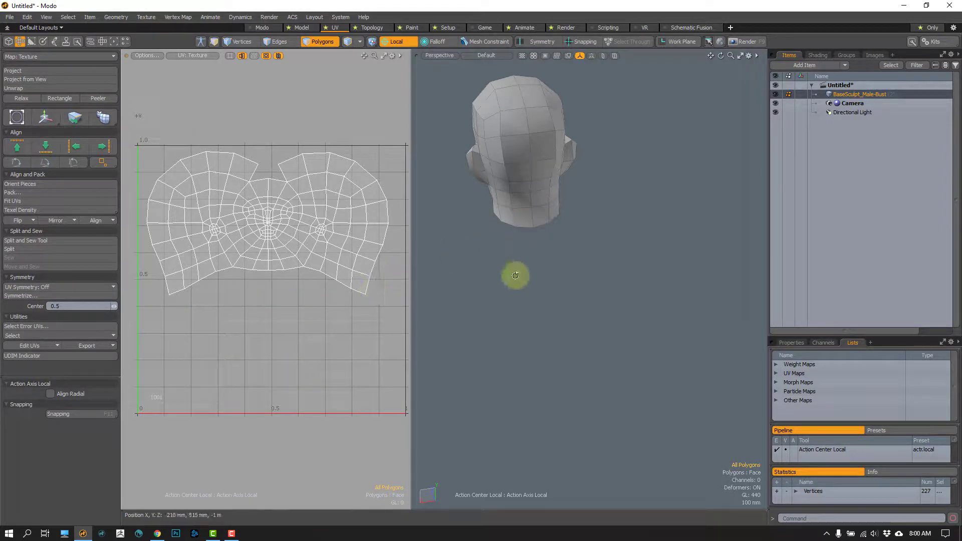
Step: Examine in edge mode how the head's UV seams run over the scalp, the back of the head and the neck opening
left_click_drag(515, 276, 416, 262, "alt")
key("2")
left_click_drag(507, 153, 561, 329, "alt+shift")
mouse_move(565, 249)
left_mouse_down("alt")
mouse_move(552, 277)
mouse_move(549, 250)
mouse_move(586, 209)
mouse_move(542, 196)
mouse_move(555, 212)
mouse_move(532, 205)
left_mouse_up("alt")
mouse_move(592, 245)
left_mouse_down("alt")
mouse_move(566, 255)
mouse_move(546, 236)
mouse_move(540, 213)
left_mouse_up("alt")
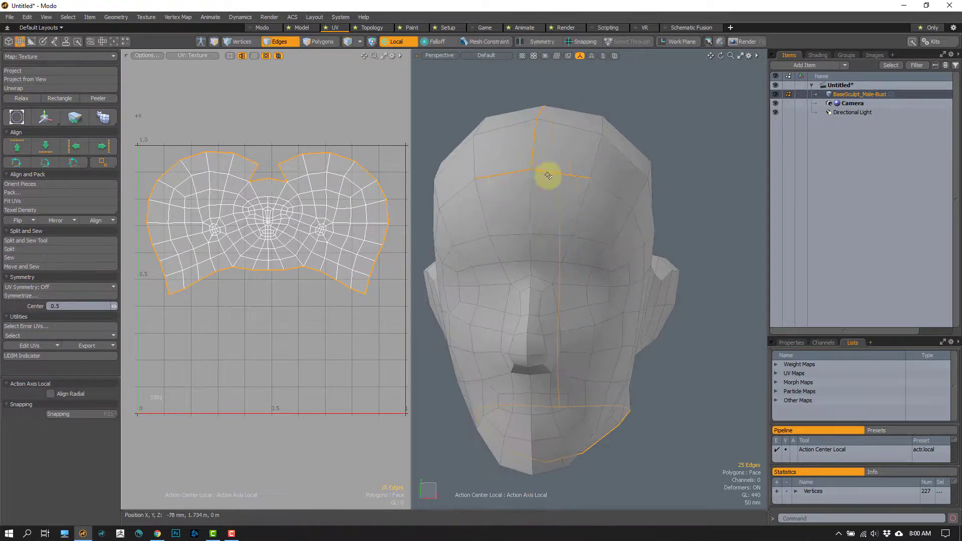
left_click_drag(543, 289, 525, 251, "alt")
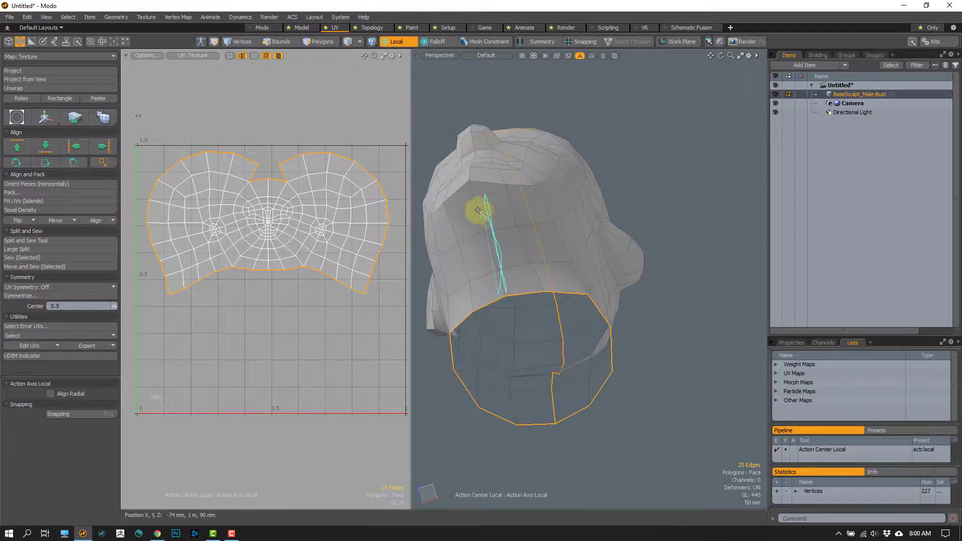
left_click_drag(479, 211, 500, 287)
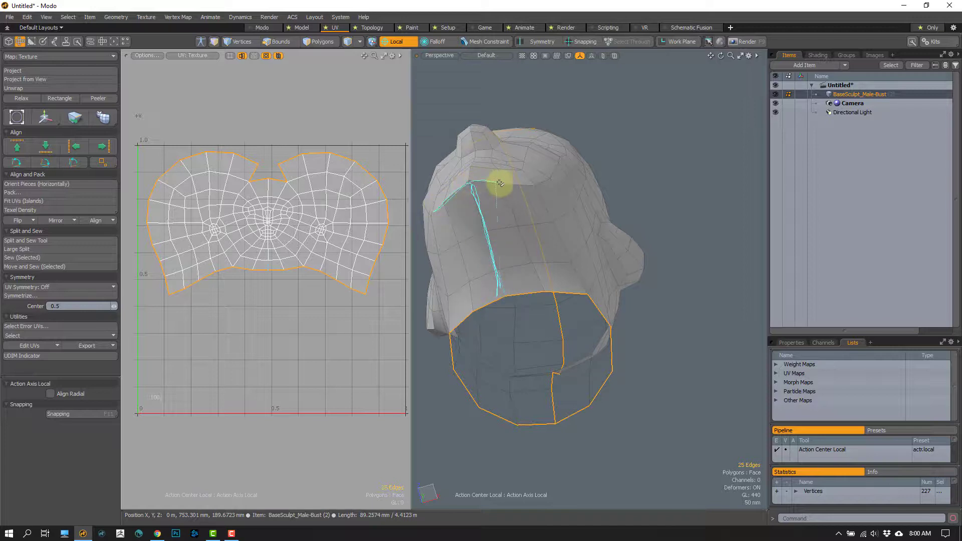
mouse_move(507, 215)
left_mouse_down("alt")
mouse_move(522, 281)
mouse_move(490, 293)
mouse_move(523, 278)
mouse_move(531, 297)
mouse_move(514, 308)
left_mouse_up("alt")
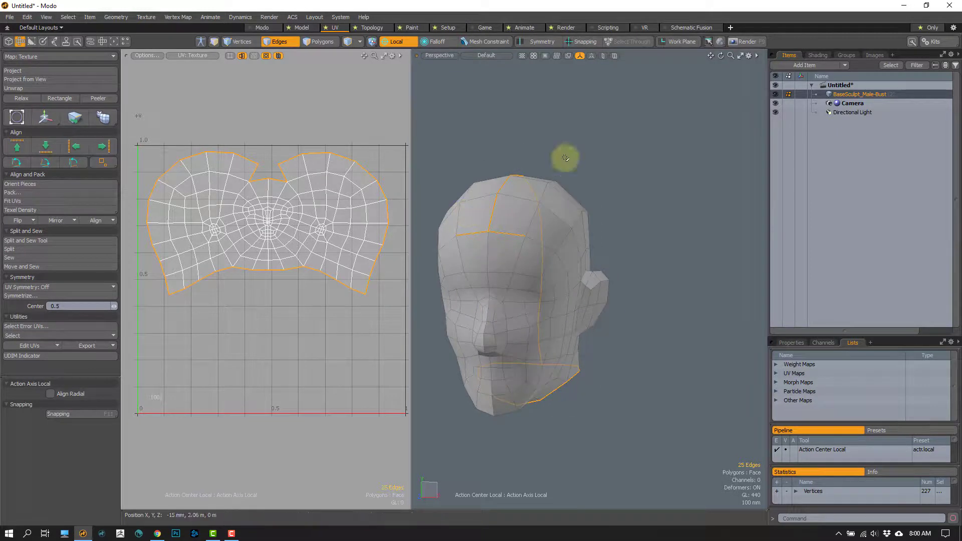
left_click_drag(553, 221, 563, 197, "alt")
Step: Switch to polygon selection, enable texture display in the 3D viewport and set the small.png checker as its UV texture
key("3")
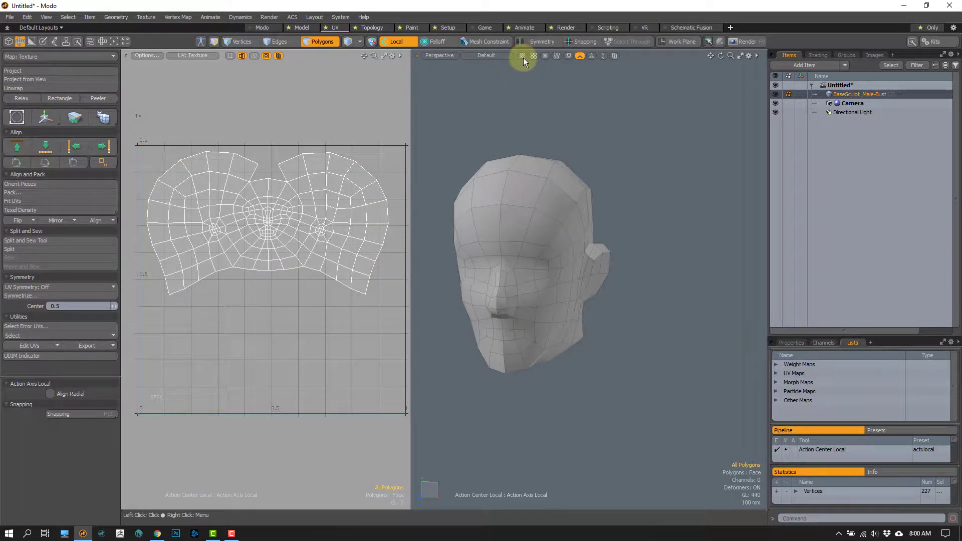
left_click(522, 56)
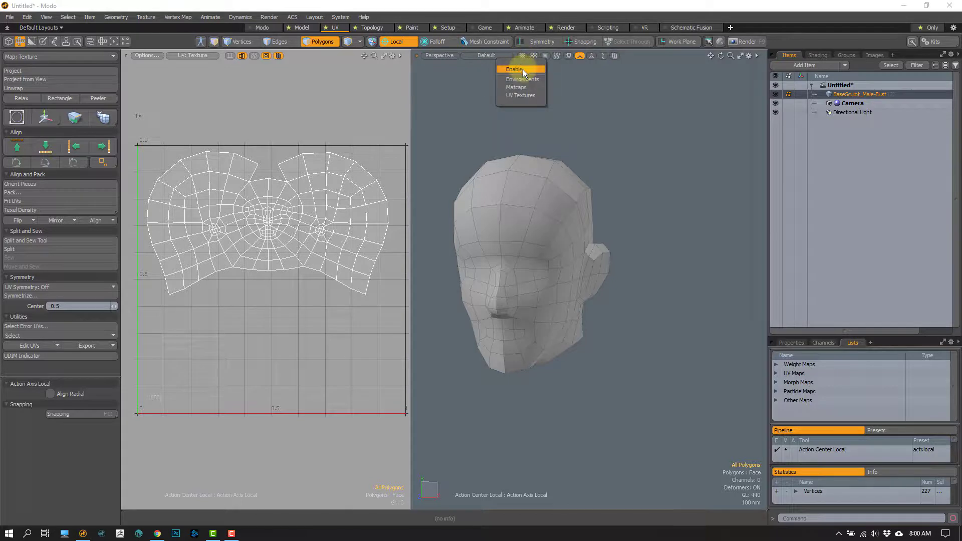
left_click(518, 68)
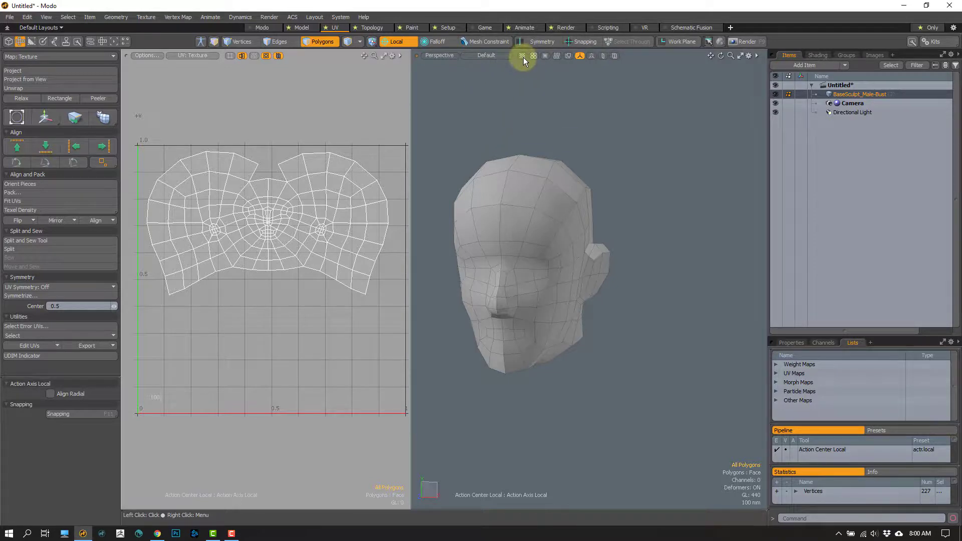
left_click(521, 57)
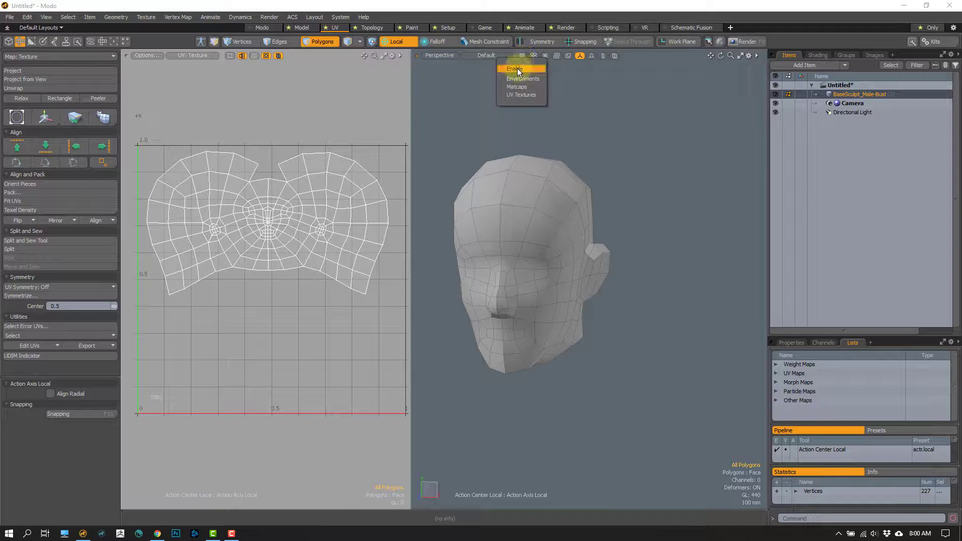
left_click(517, 68)
left_click(523, 56)
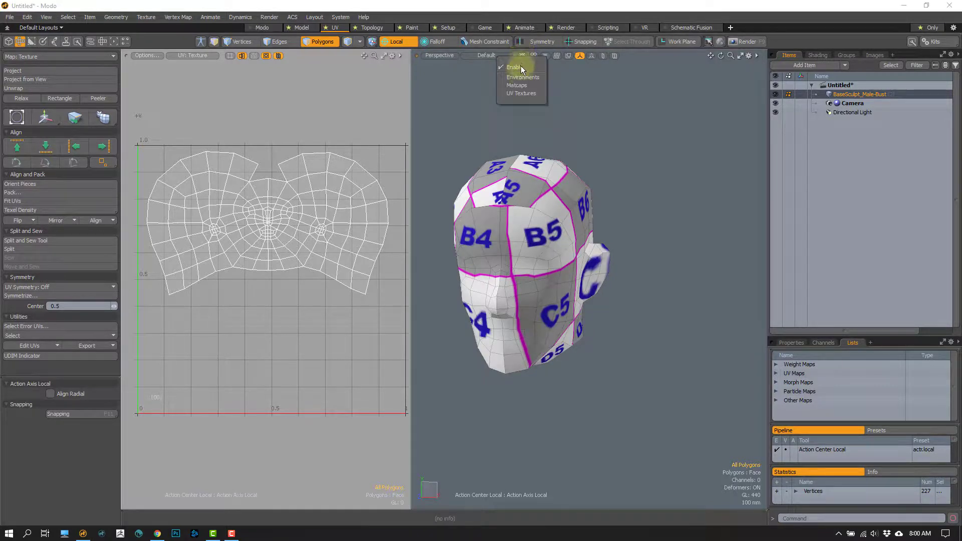
left_click(515, 94)
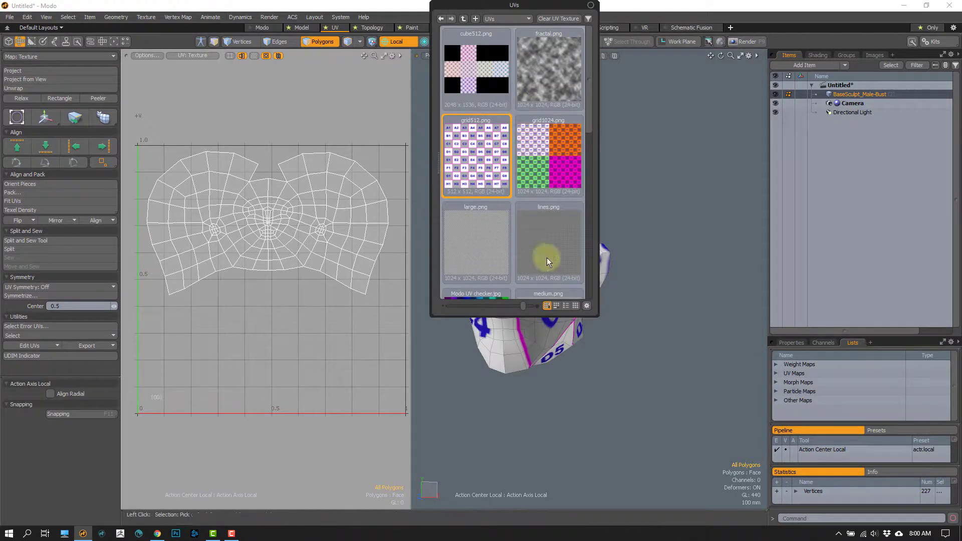
left_click_drag(589, 91, 580, 204)
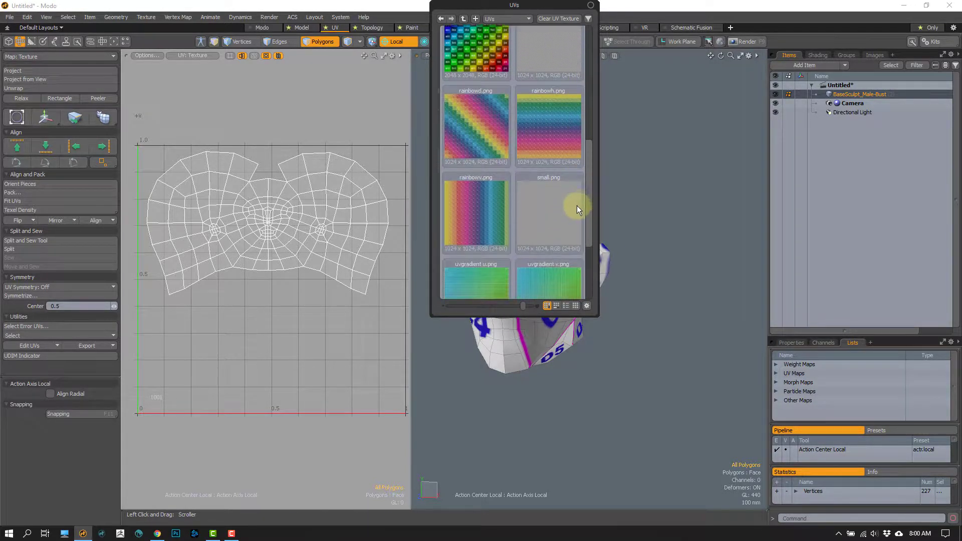
left_click(551, 210)
Step: Examine the checker scale on the nose by selecting its polygons in the UV view and growing the selection
mouse_move(546, 275)
left_mouse_down("alt")
mouse_move(504, 296)
mouse_move(535, 236)
mouse_move(520, 247)
mouse_move(537, 245)
left_mouse_up("alt")
mouse_move(537, 245)
left_mouse_down("alt")
mouse_move(554, 242)
mouse_move(533, 264)
mouse_move(560, 221)
left_mouse_up("alt")
left_click_drag(546, 188, 476, 259, "alt")
left_click_drag(334, 220, 307, 280, "ctrl+alt")
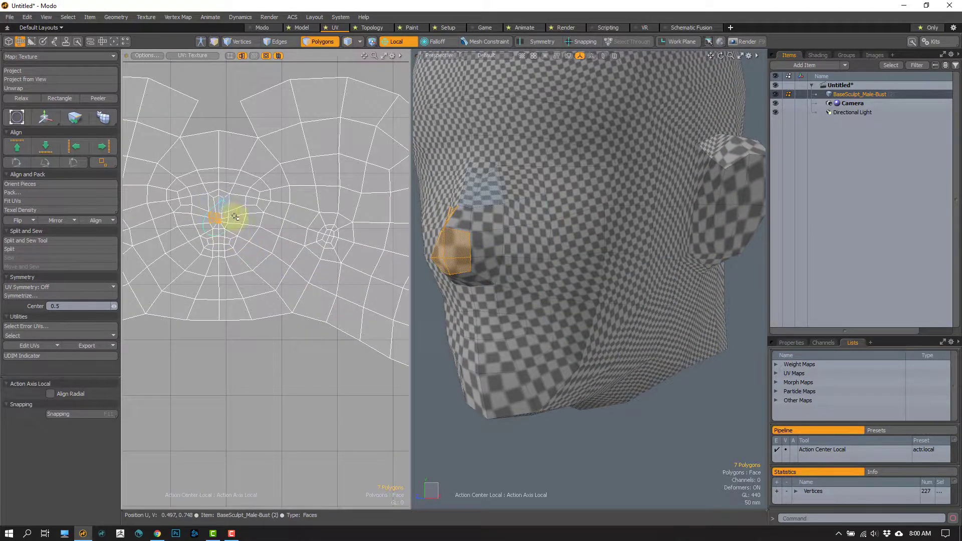
key("shift+Up")
left_click_drag(268, 323, 327, 281, "ctrl+alt")
left_click(537, 328)
Step: Compare the checker size on other parts of the face and head, and clear the selection
mouse_move(516, 348)
left_mouse_down("alt+shift")
mouse_move(528, 246)
mouse_move(538, 245)
left_mouse_up("alt+shift")
mouse_move(557, 211)
left_mouse_down()
mouse_move(552, 198)
mouse_move(543, 214)
mouse_move(528, 212)
mouse_move(533, 192)
mouse_move(547, 189)
left_mouse_up()
left_click_drag(558, 199, 495, 251, "alt")
mouse_move(623, 213)
left_mouse_down()
mouse_move(606, 232)
mouse_move(636, 260)
mouse_move(649, 259)
left_mouse_up()
scroll(606, 232, "down", 2)
key("Escape")
Step: Select the ear's polygons with a grown selection and unwrap them into their own UV island
mouse_move(649, 258)
left_mouse_down("alt+shift")
mouse_move(601, 243)
mouse_move(565, 260)
mouse_move(565, 249)
mouse_move(544, 251)
left_mouse_up("alt+shift")
scroll(565, 260, "up", 3)
mouse_move(572, 265)
left_mouse_down()
mouse_move(552, 263)
mouse_move(584, 271)
left_mouse_up()
key("shift+Up")
key("shift+Up")
left_click_drag(584, 270, 506, 249, "ctrl+alt")
left_click(30, 88)
left_click(326, 245)
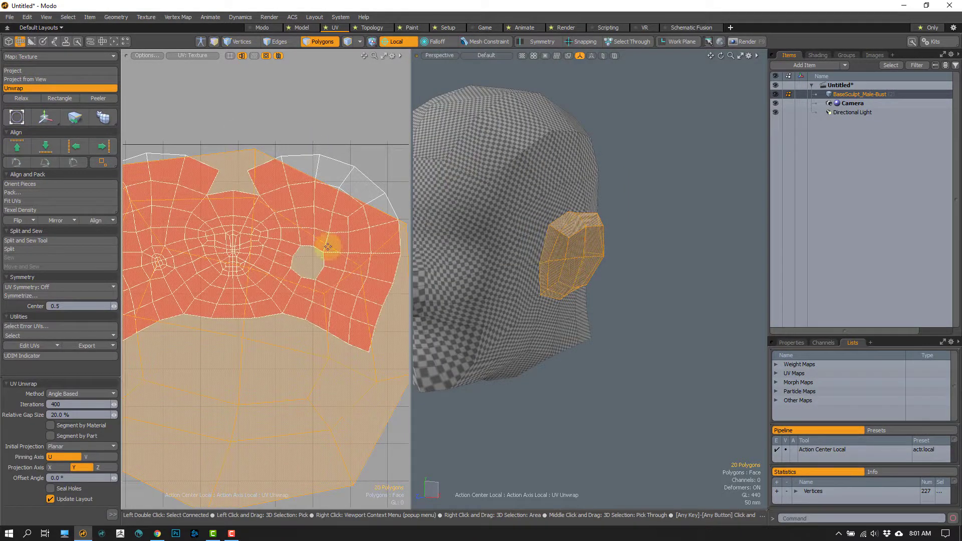
Step: Try to move the ear's UV island beside the UV tile and scale it down
left_click_drag(327, 245, 373, 234, "ctrl+alt")
key("w")
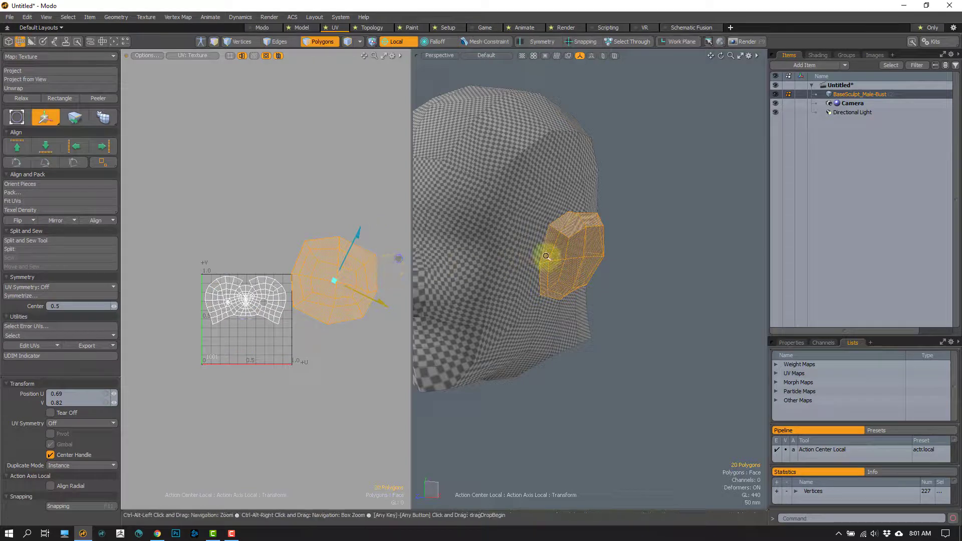
scroll(540, 249, "up", 5)
key("r")
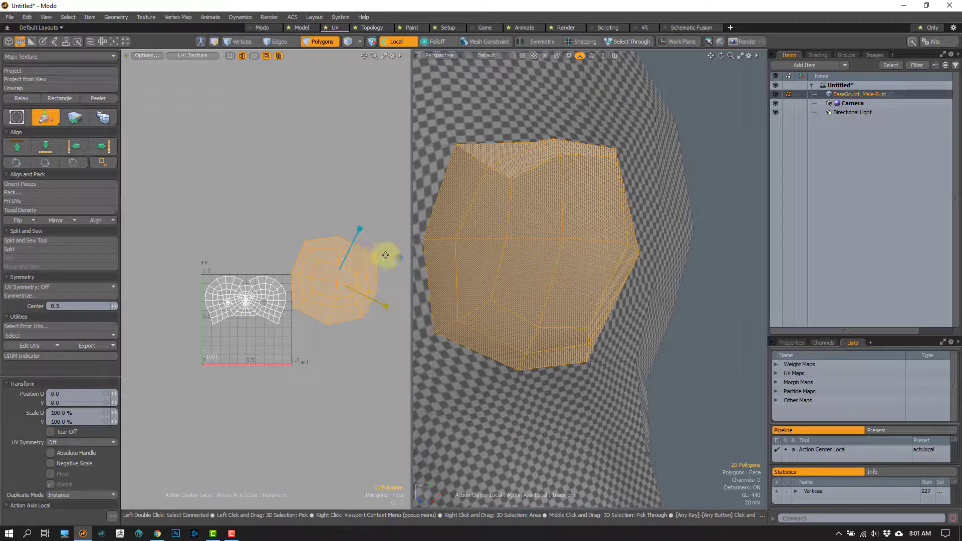
left_click_drag(398, 258, 358, 275)
Step: Undo the ear island's scaling, move and separate unwrap
key("ctrl+z")
key("ctrl+z")
key("ctrl+z")
key("ctrl+z")
key("ctrl+z")
key("ctrl+z")
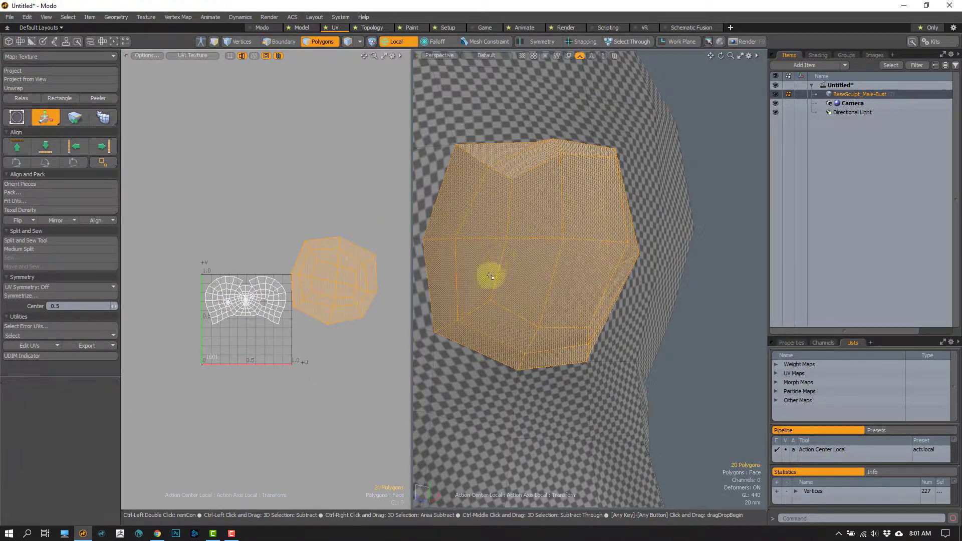
Step: Widen the UV viewport and bring the whole face into view in the 3D viewport
scroll(251, 328, "up", 4)
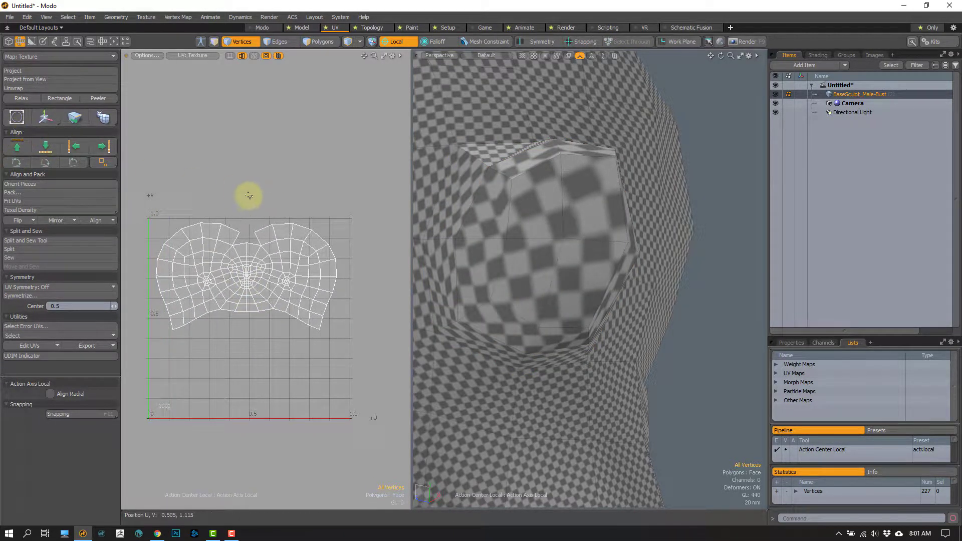
left_click(21, 99)
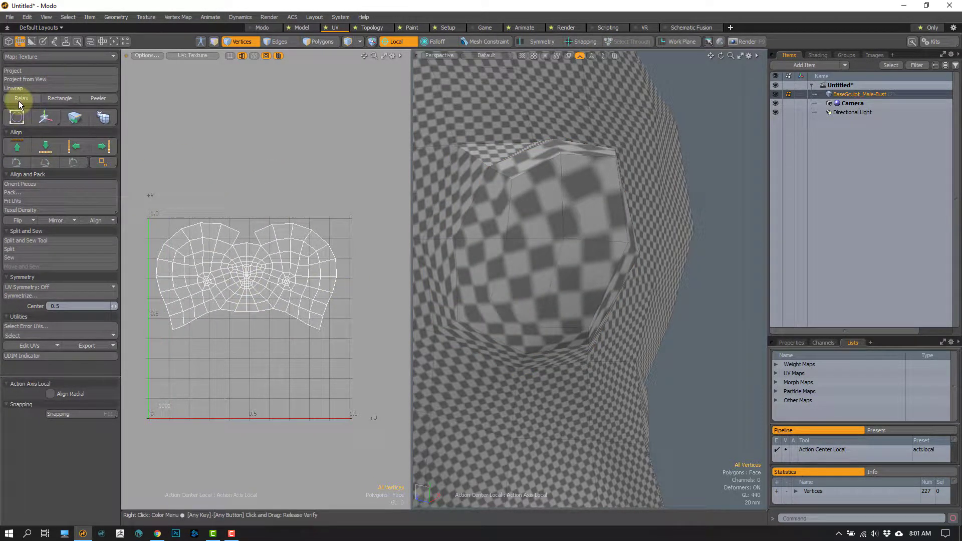
left_click_drag(249, 274, 449, 222)
scroll(365, 271, "down", 1)
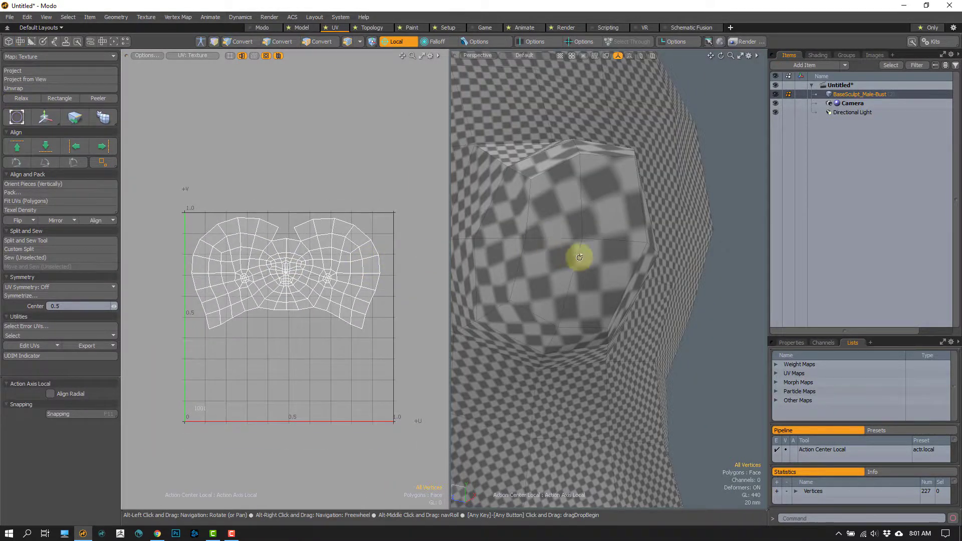
scroll(579, 257, "down", 3)
mouse_move(501, 260)
left_mouse_down("alt")
mouse_move(535, 268)
mouse_move(550, 249)
mouse_move(576, 251)
mouse_move(587, 263)
left_mouse_up("alt")
Step: Examine the checker stretching on the nose, chin and ear by selecting polygons there, and clear the selection
key("space")
key("space")
left_click_drag(506, 191, 510, 200)
left_click_drag(536, 331, 541, 335)
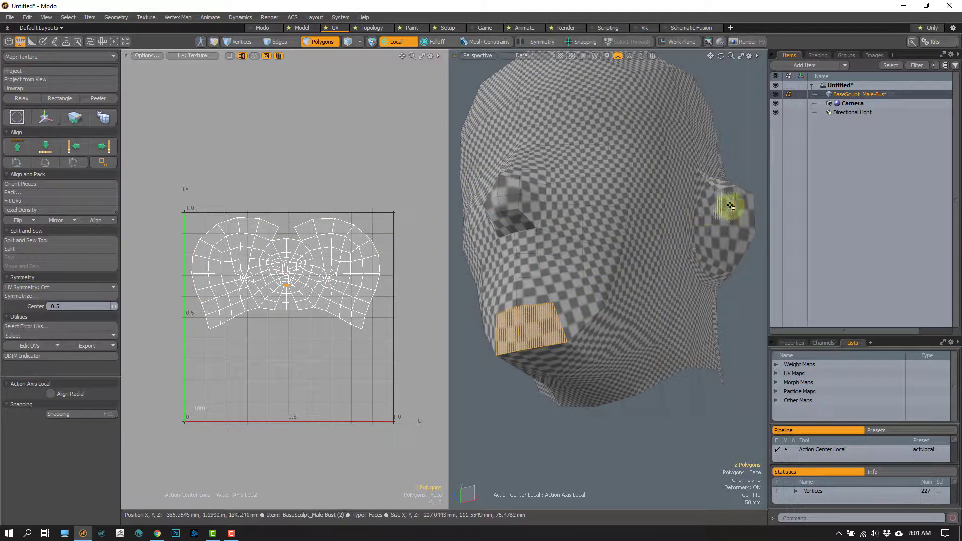
left_click_drag(733, 206, 728, 243)
left_click(637, 476)
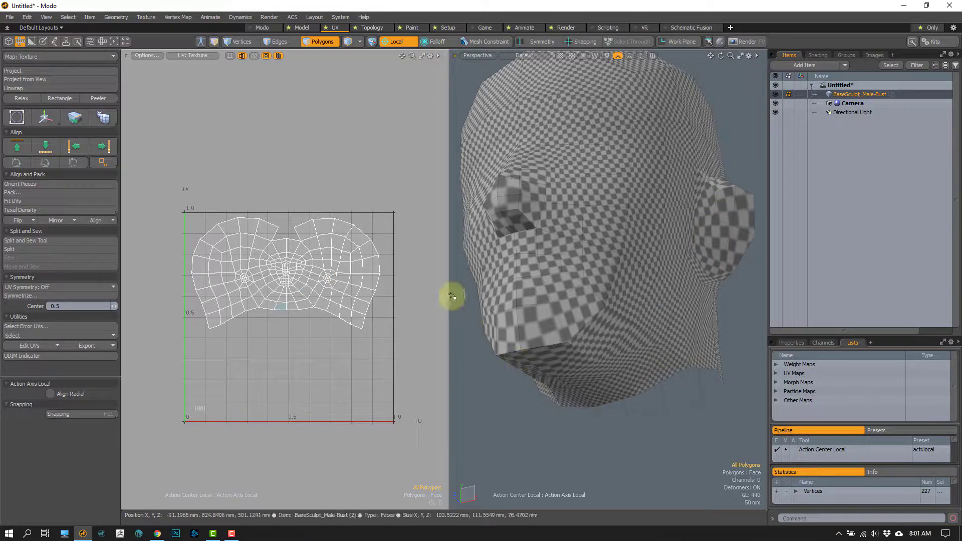
Step: Select the nose, mouth and ear areas in the UV view to locate them on the head, and deselect them
left_click(286, 270)
left_click(287, 286, "shift")
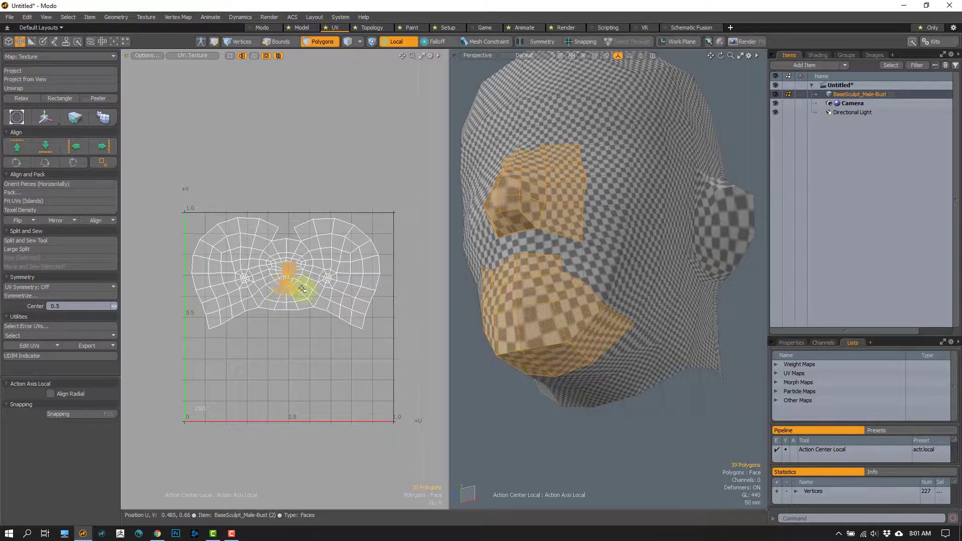
left_click_drag(324, 277, 329, 273, "shift")
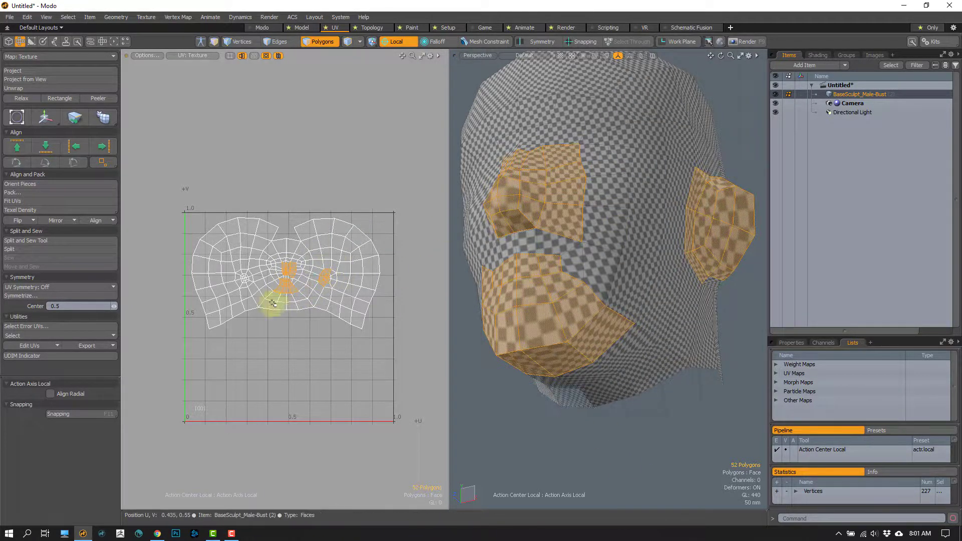
left_click(281, 359)
Step: Start UV Relax on the whole head island with the mode kept at Conformal, and view its further options
scroll(312, 322, "up", 2)
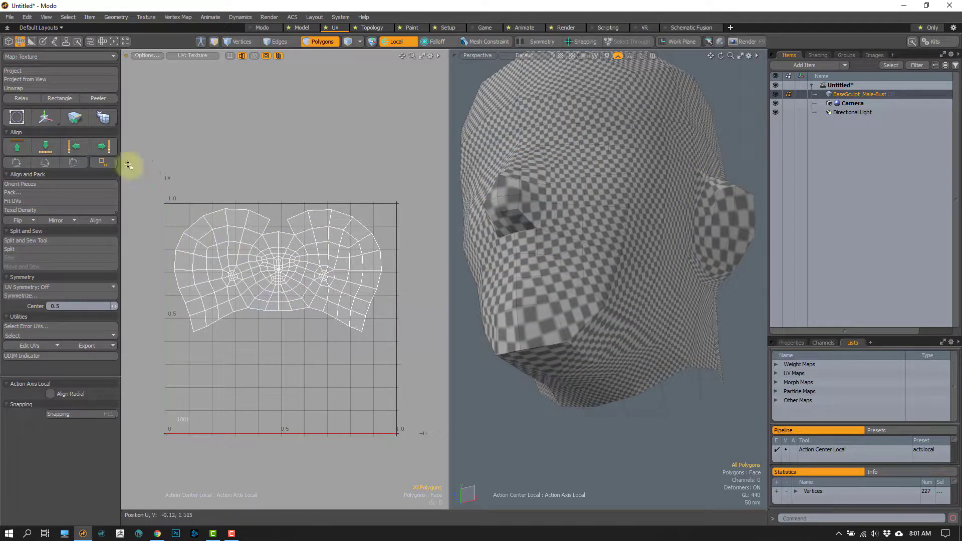
left_click(19, 99)
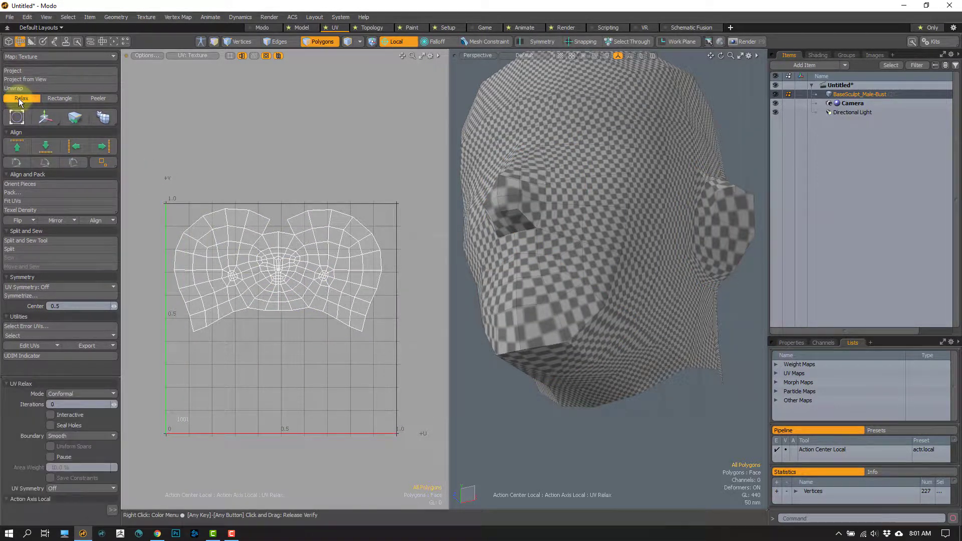
left_click(87, 393)
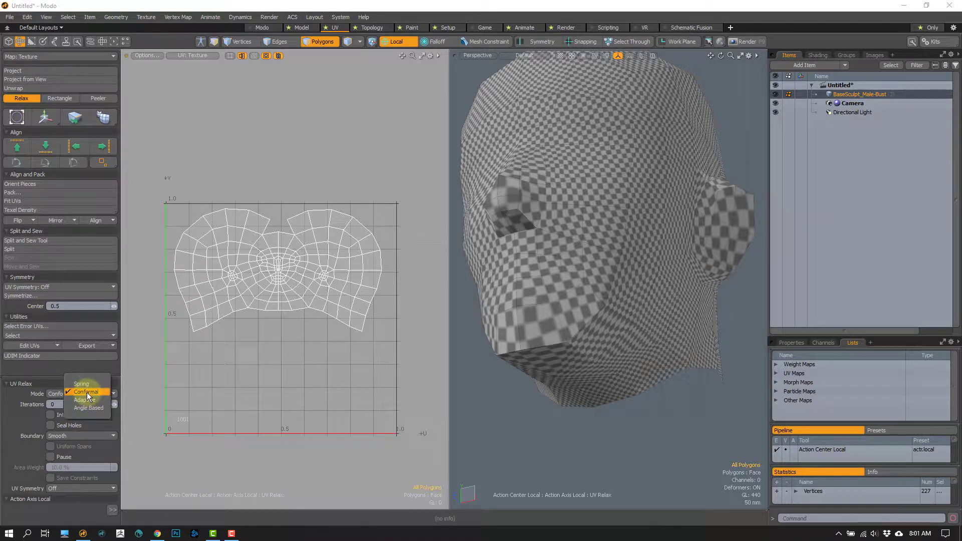
left_click(87, 393)
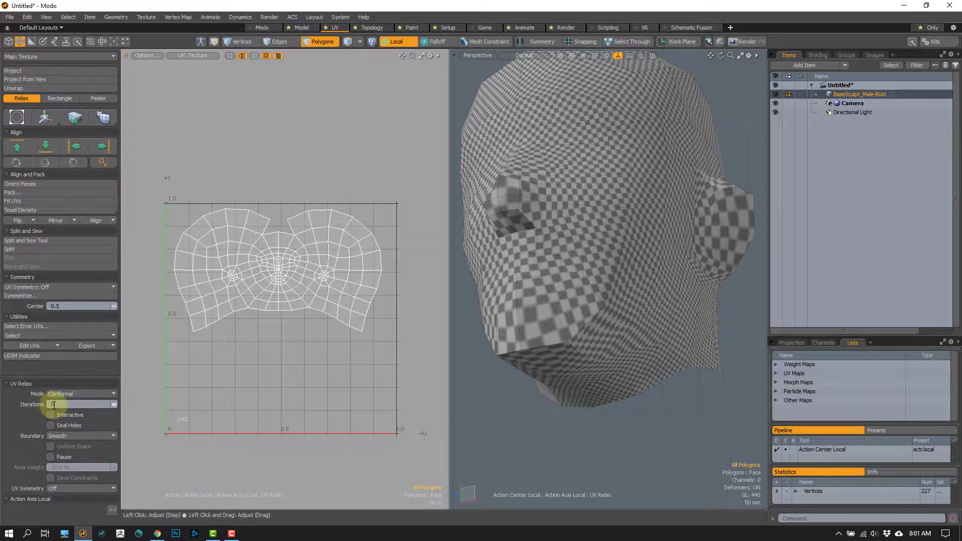
left_click(112, 509)
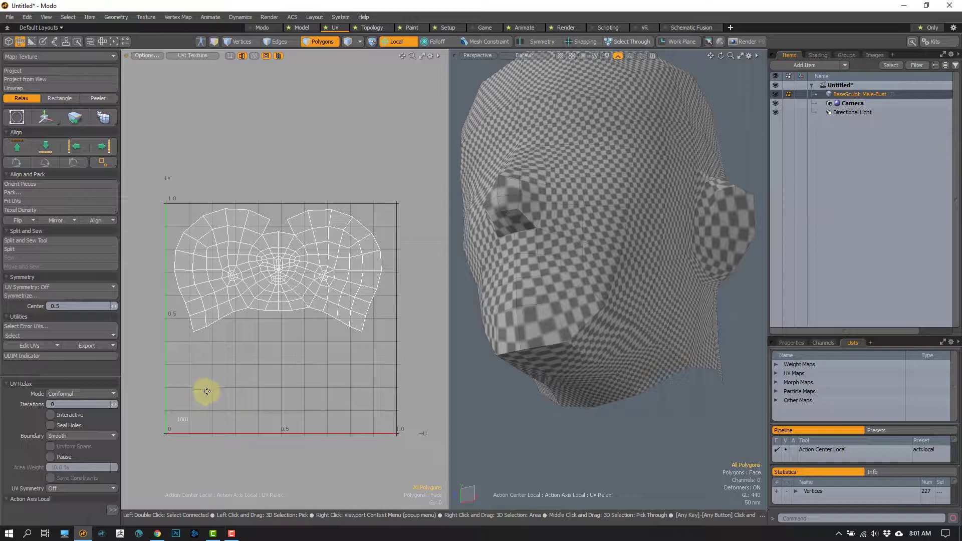
Step: Try relaxing the head's UVs with 2 Conformal iterations, and return the iterations to 0
left_click_drag(205, 392, 216, 391)
left_click(53, 419)
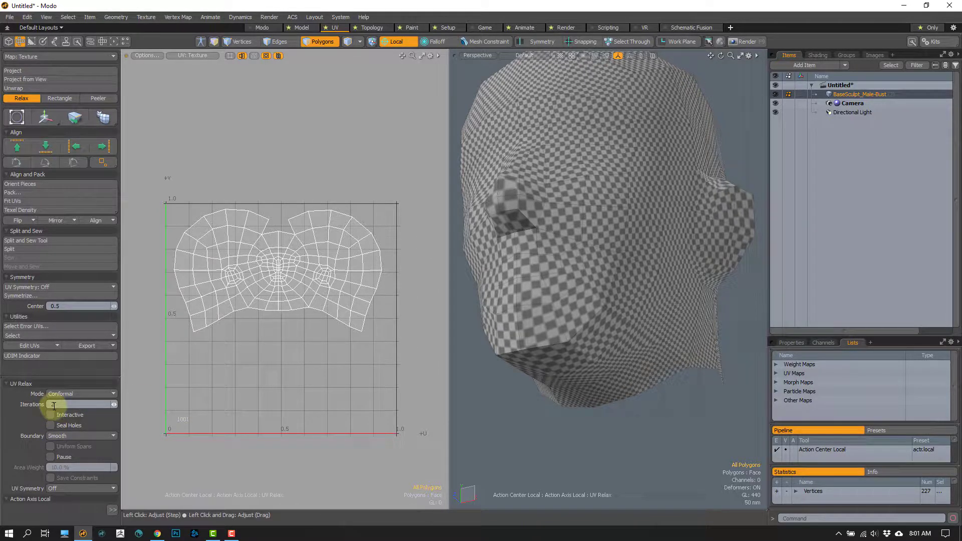
left_click(244, 277)
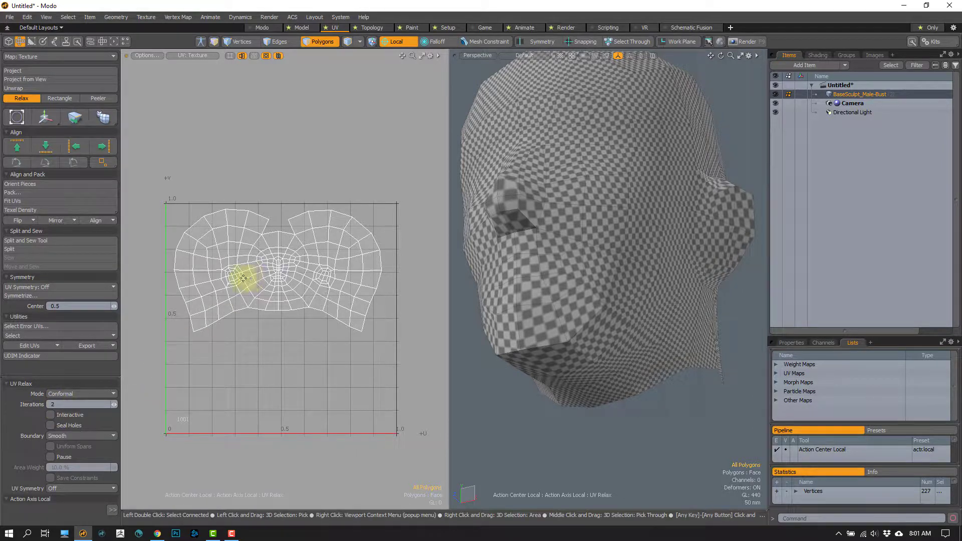
left_click_drag(274, 390, 257, 365)
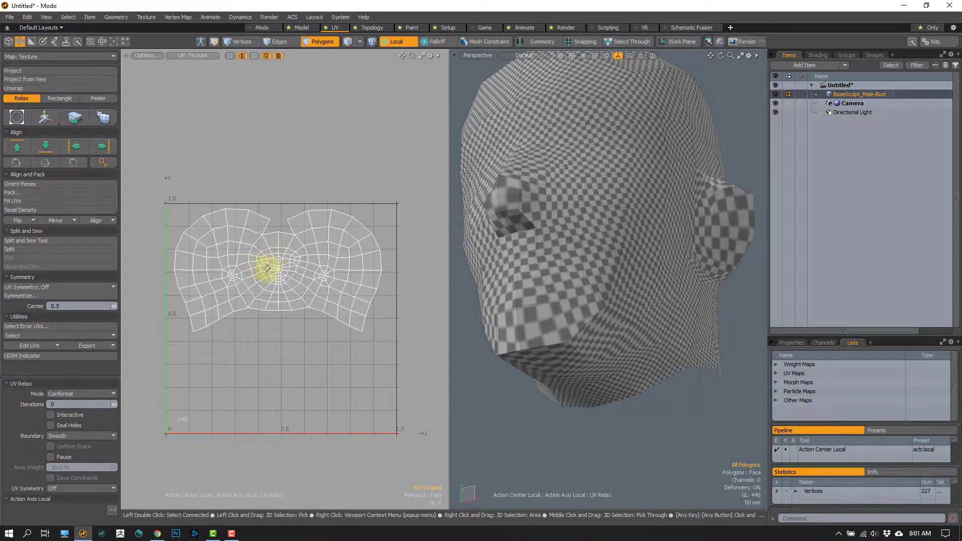
Step: Try relaxing the whole head island with 18 Conformal iterations, and return the iterations to 0
scroll(290, 271, "up", 3)
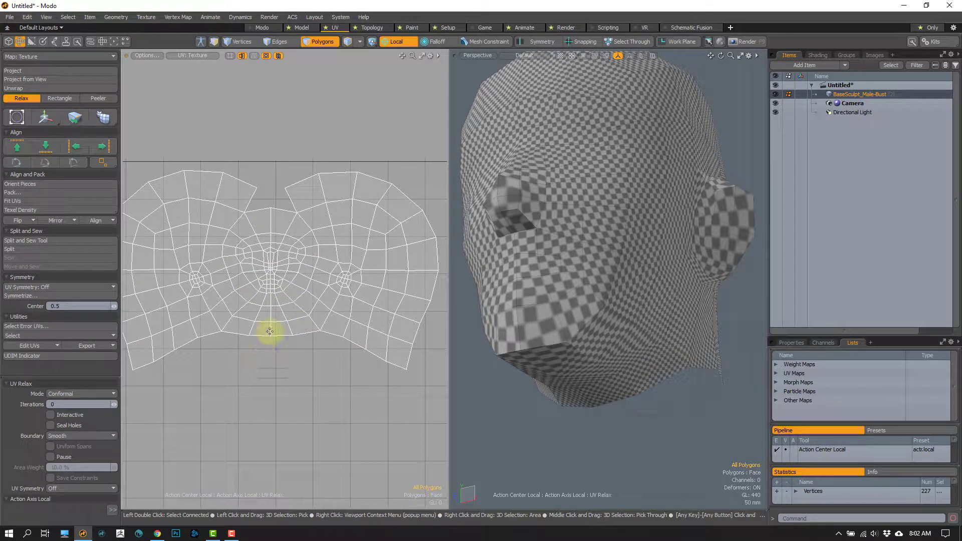
left_click_drag(260, 414, 245, 427)
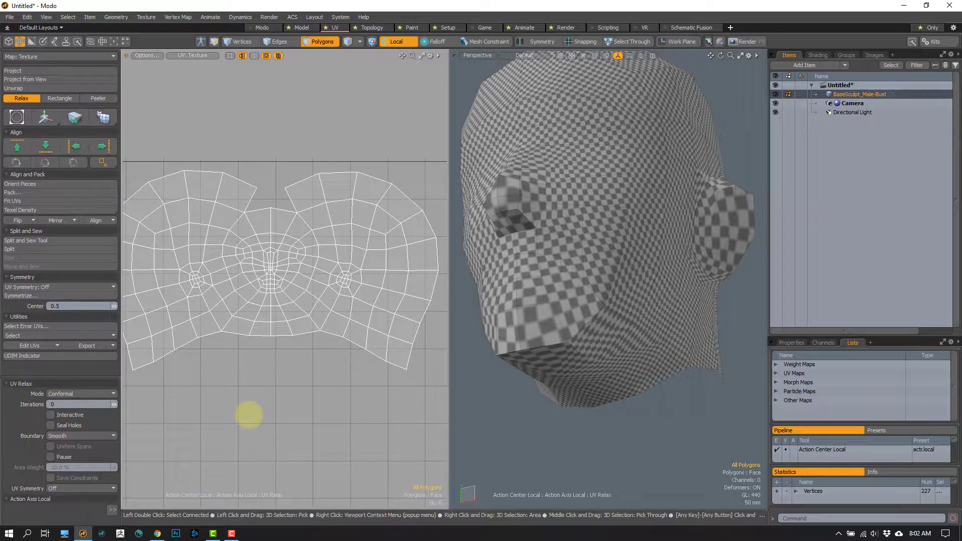
left_click_drag(249, 414, 344, 409)
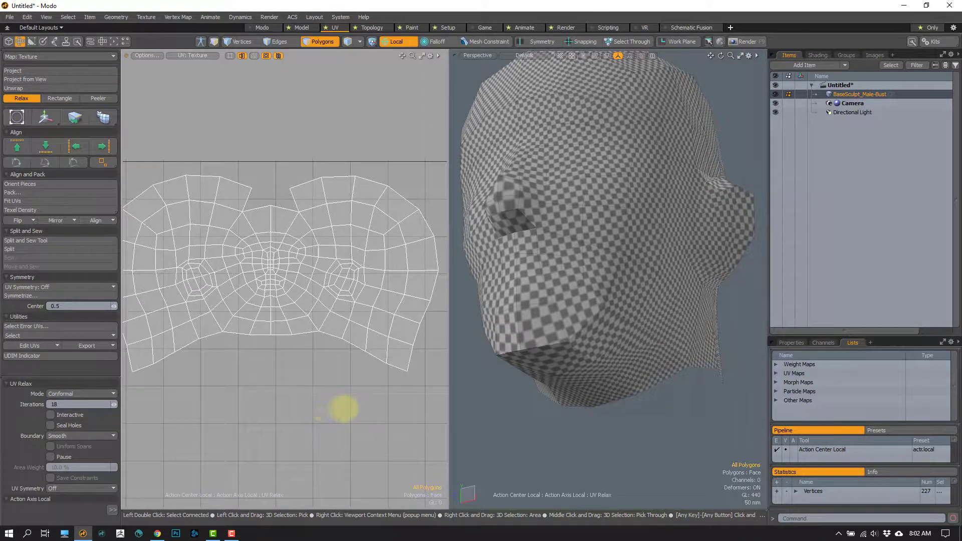
mouse_move(516, 217)
left_mouse_down("alt")
mouse_move(516, 236)
mouse_move(521, 228)
left_mouse_up("alt")
left_click_drag(292, 441, 193, 439)
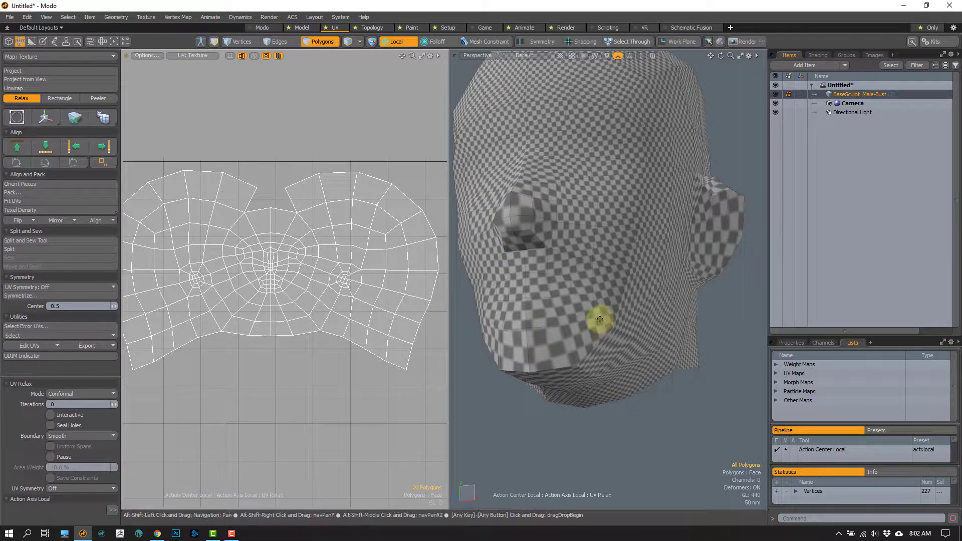
Step: Try relaxing the head's UVs with 15 Conformal iterations and compare the checker size on the nose, chin and ear
left_click_drag(597, 317, 657, 233, "alt")
left_click_drag(270, 449, 348, 430)
left_click_drag(654, 217, 515, 251, "alt")
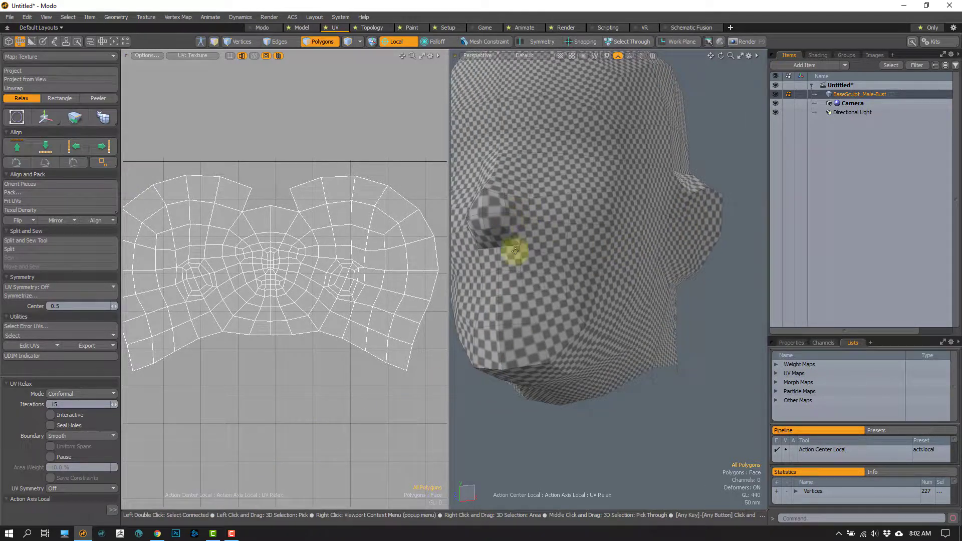
left_click_drag(354, 425, 338, 407)
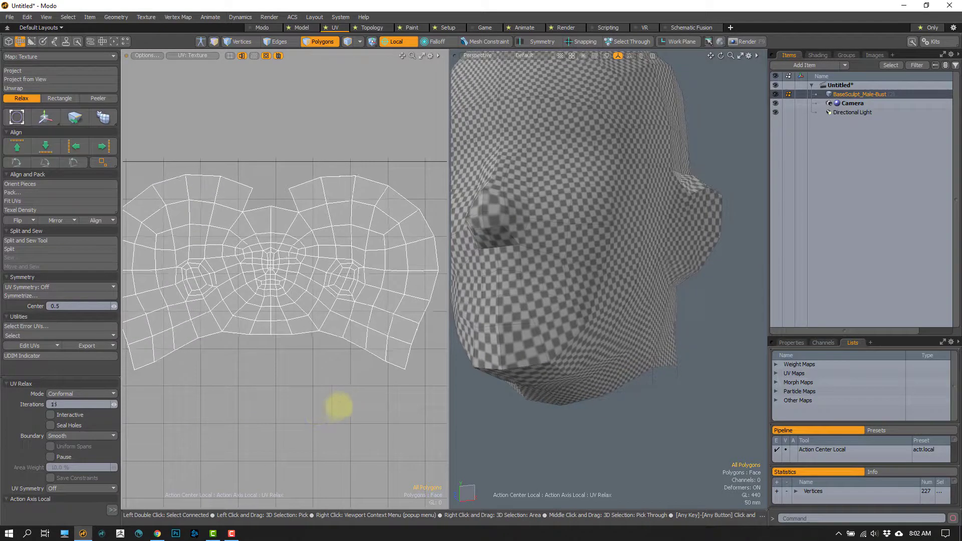
scroll(597, 296, "down", 2)
scroll(326, 415, "down", 2)
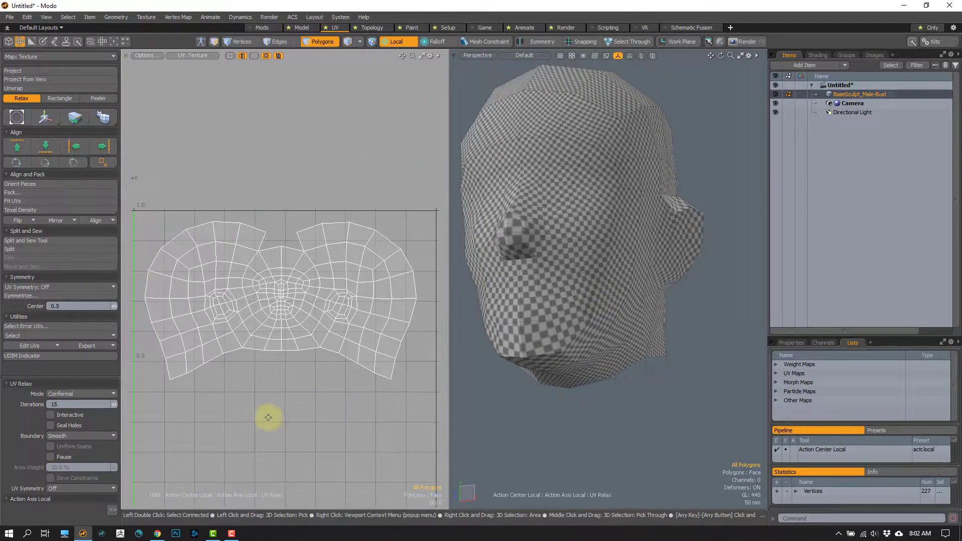
Step: Try the head relaxation with 77, 91 and 24 iterations, and return the iterations to 0
left_click_drag(269, 418, 279, 319)
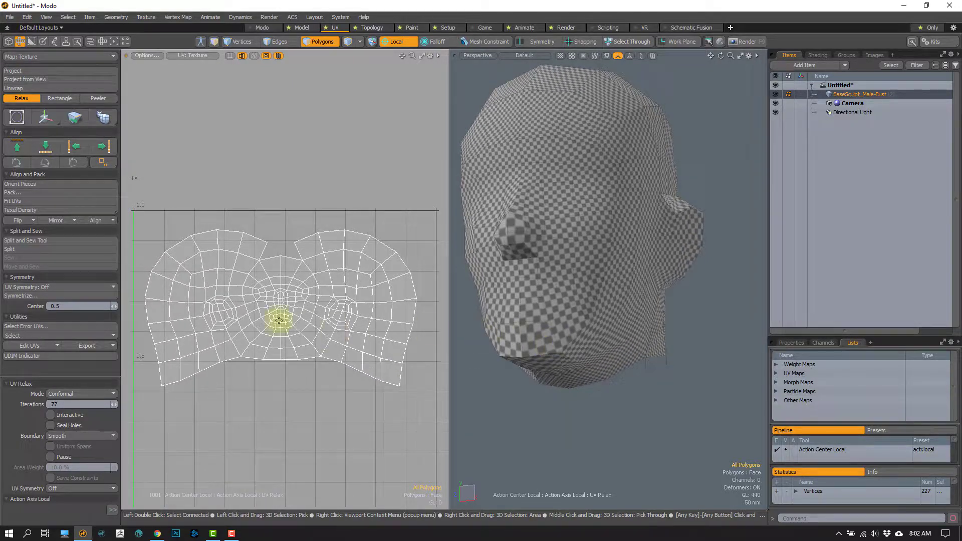
left_click_drag(316, 423, 381, 375)
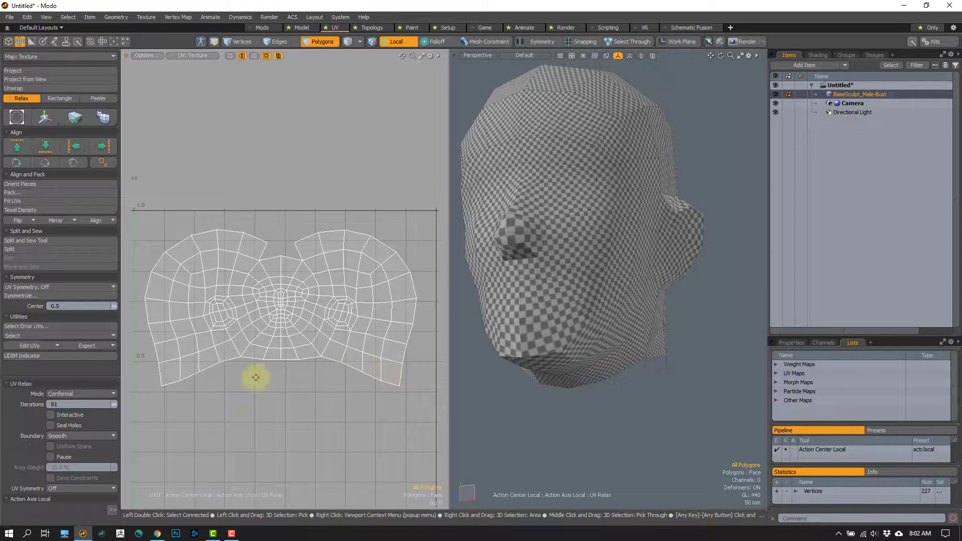
left_click_drag(282, 386, 4, 442)
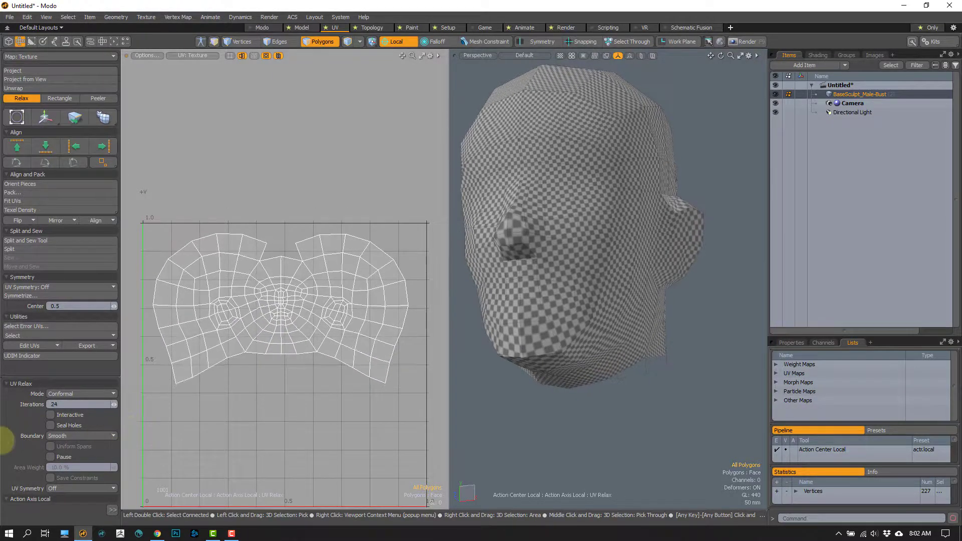
left_click_drag(227, 408, 331, 417)
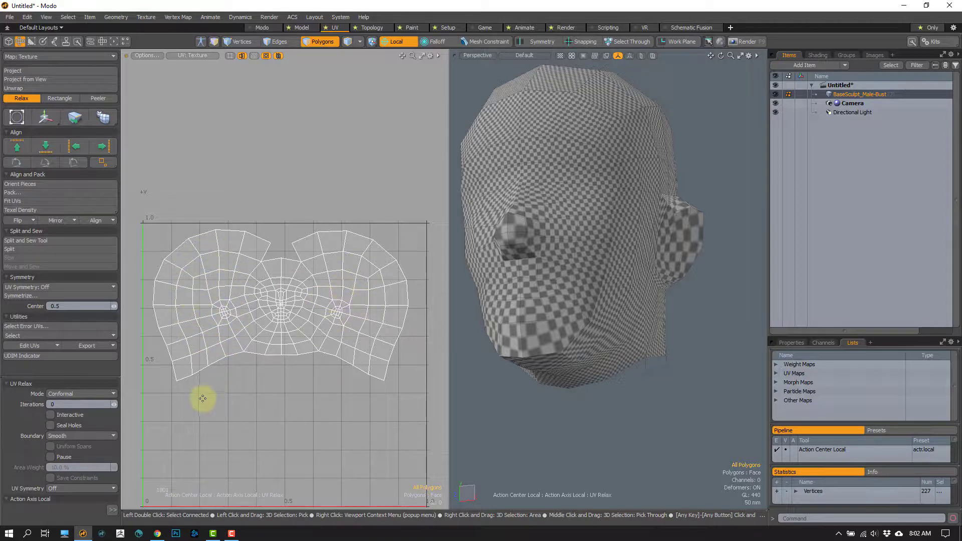
Step: Relax the whole head island with 88 Conformal iterations and leave UV Relax
left_click_drag(242, 435, 672, 326)
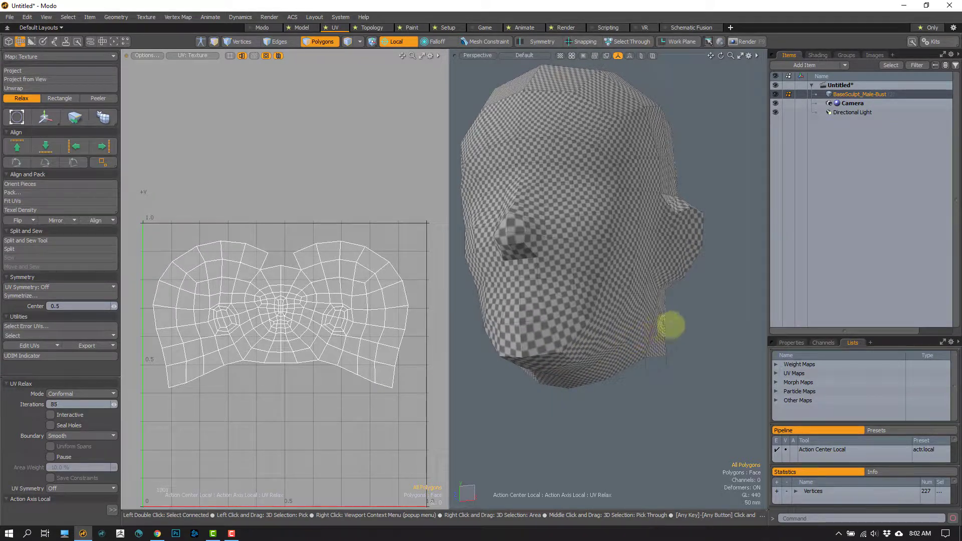
scroll(333, 387, "down", 2)
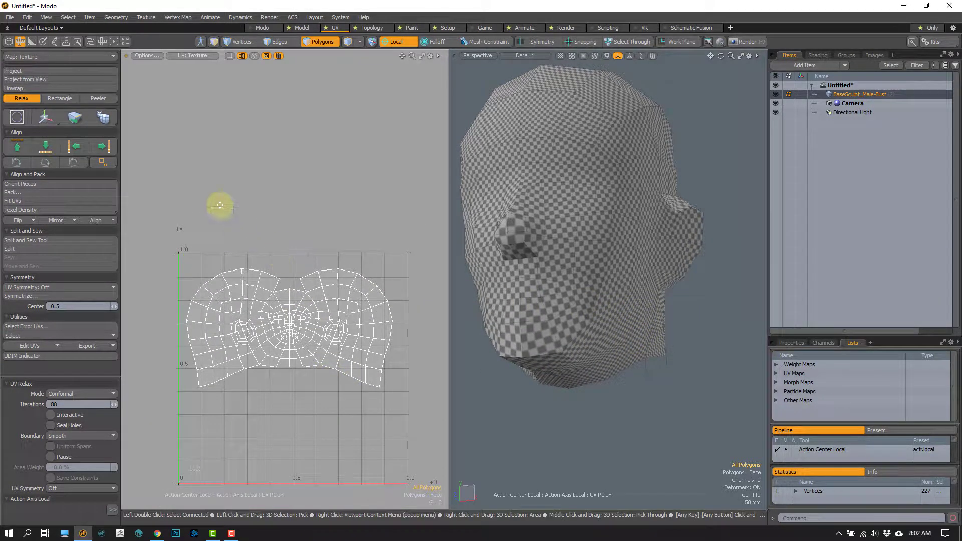
key("space")
left_click_drag(323, 396, 313, 378, "alt")
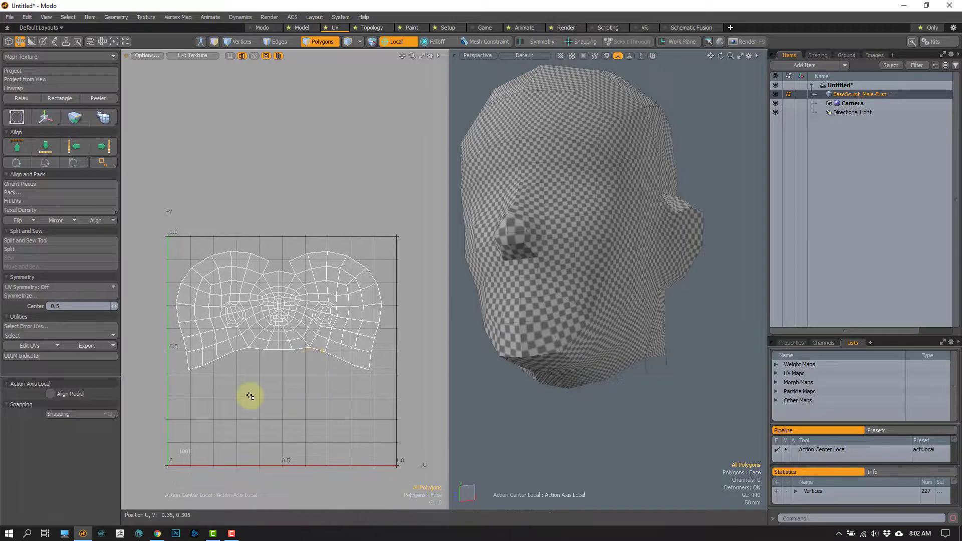
Step: Undo the whole-head UV relaxation, keeping the polygon selection cleared
key("ctrl+z")
key("ctrl+z")
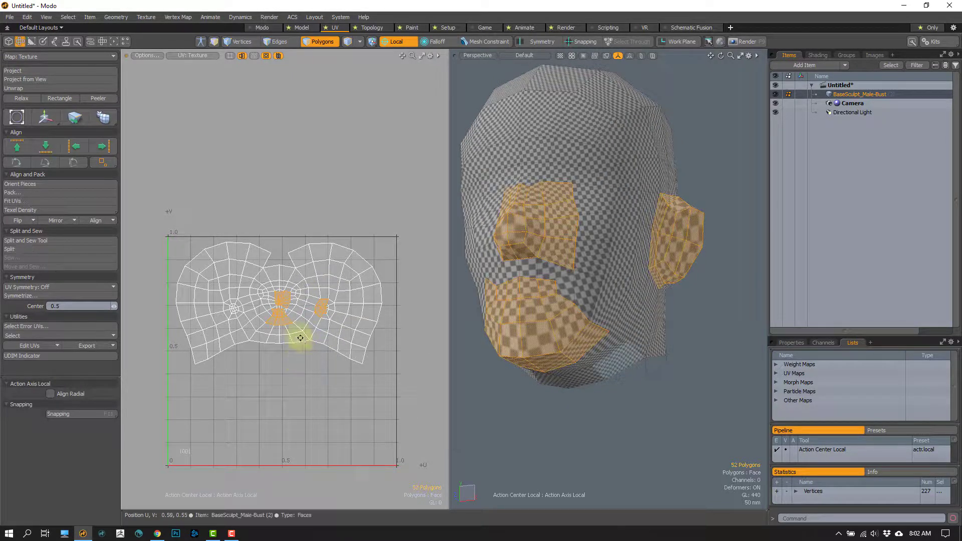
scroll(296, 332, "up", 1)
key("ctrl+y")
Step: Select the ear's polygons in the densely packed cluster of the UV island, including the surrounding ear rings
scroll(307, 386, "up", 5)
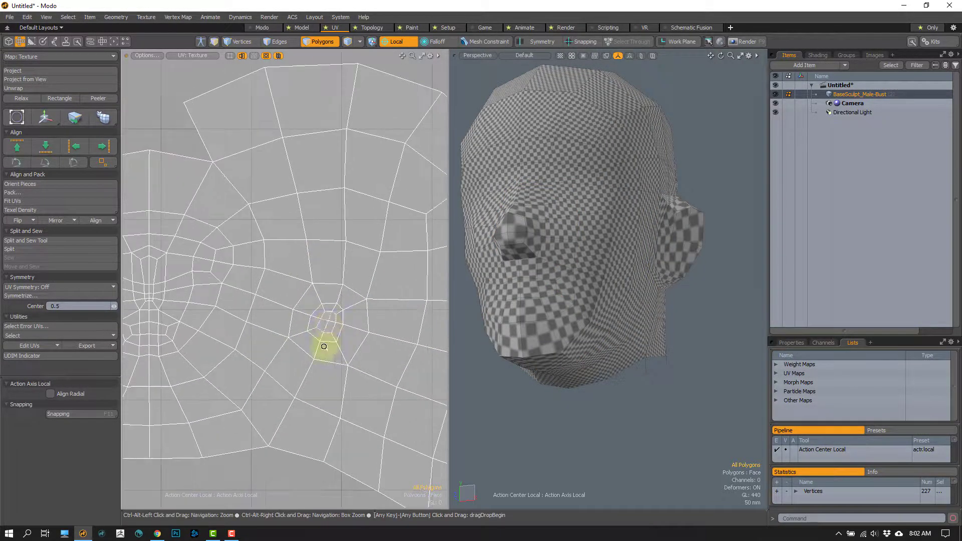
left_click(329, 322)
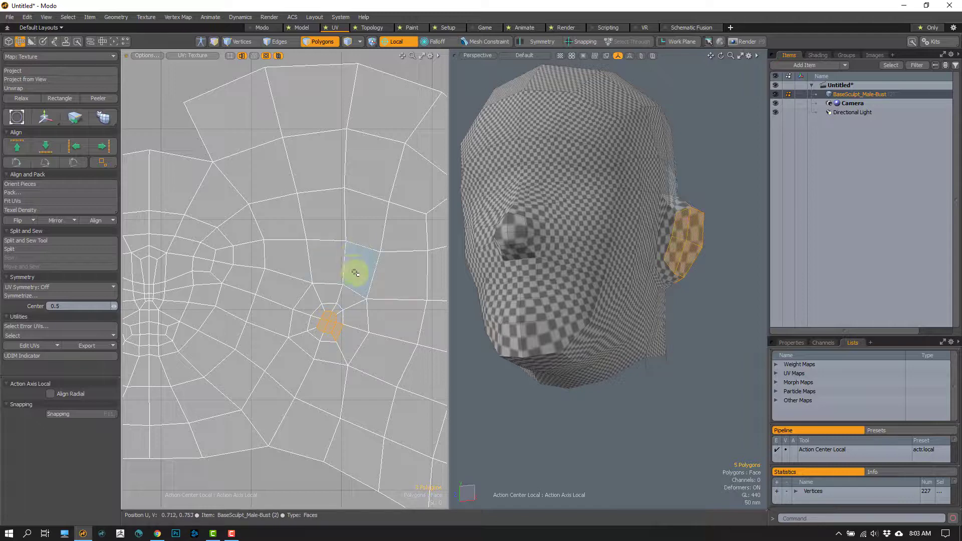
mouse_move(335, 337)
left_mouse_down()
mouse_move(320, 305)
mouse_move(316, 332)
mouse_move(336, 333)
left_mouse_up()
scroll(337, 345, "down", 3)
Step: Relax only the selected ear's UVs with 43 Conformal iterations, leave UV Relax and clear the selection
left_click(74, 119)
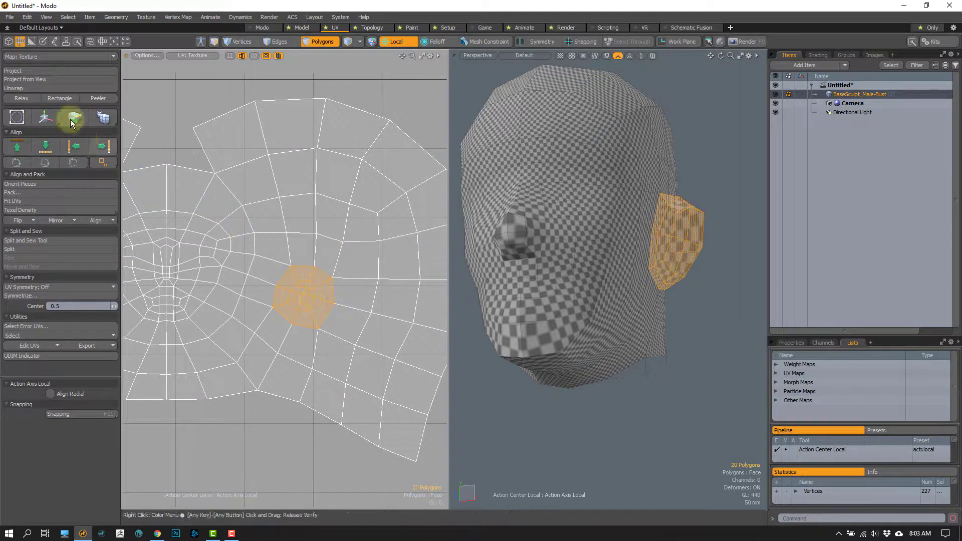
left_click(18, 100)
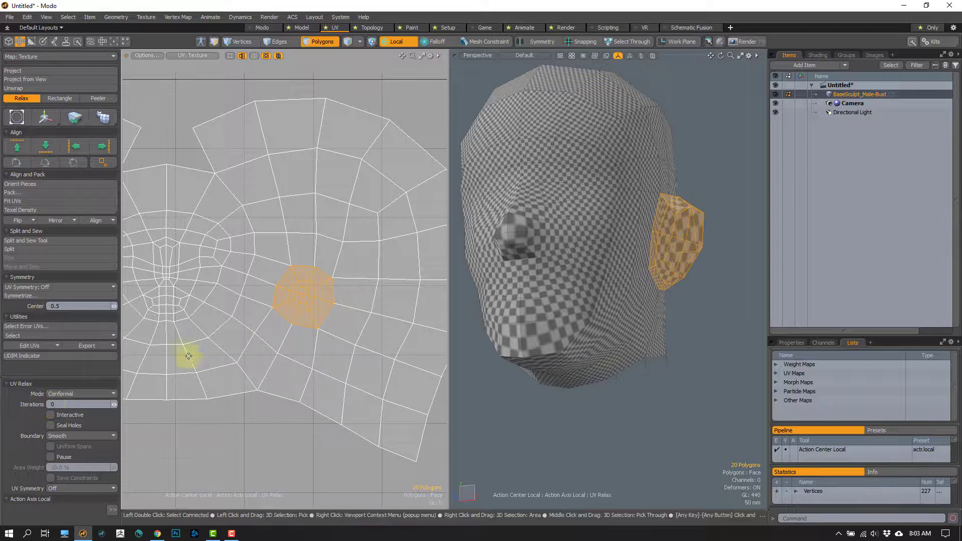
left_click_drag(257, 433, 241, 383, "alt")
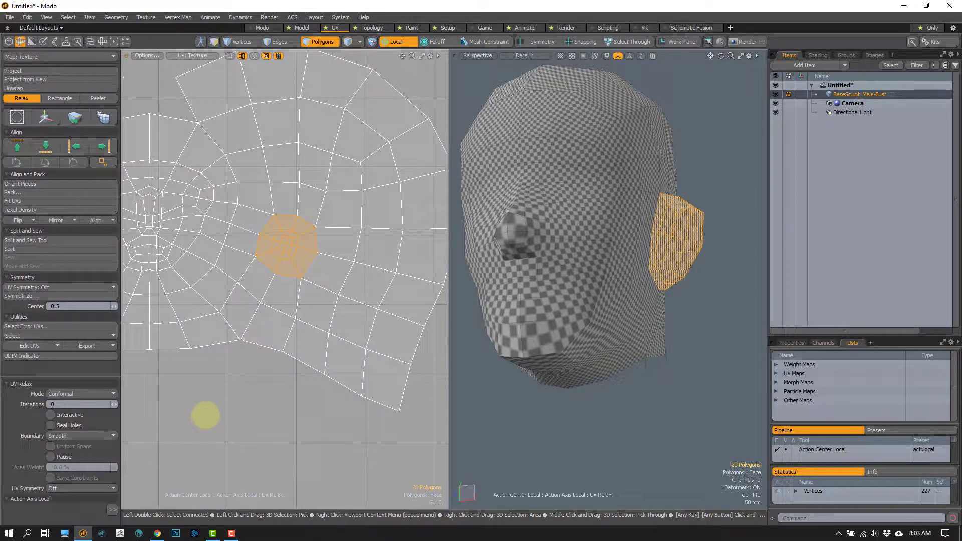
left_click_drag(206, 415, 334, 361)
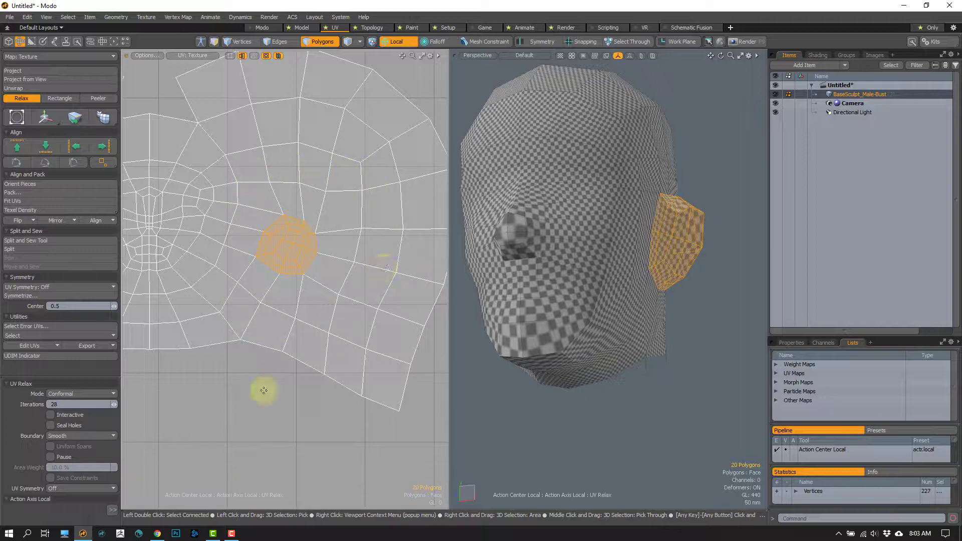
left_click_drag(264, 390, 316, 415)
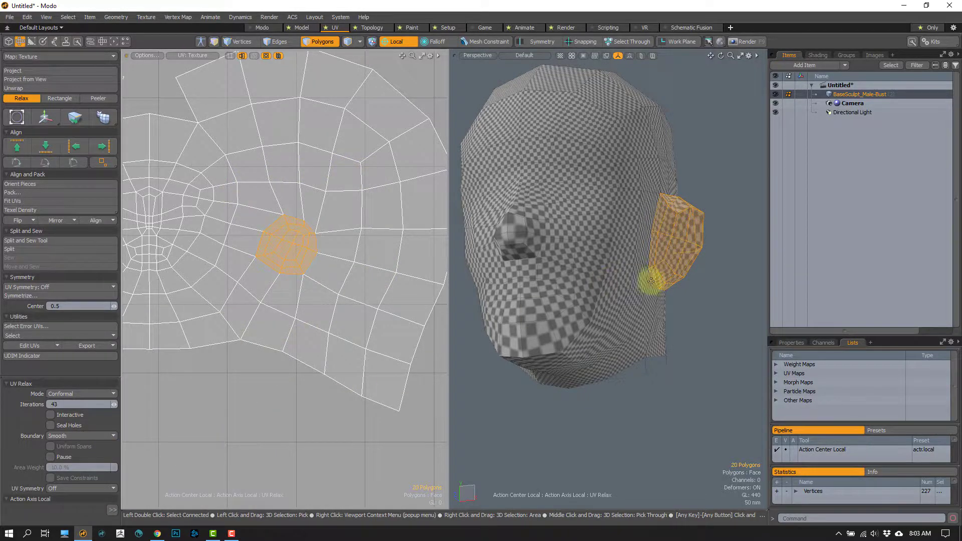
key("space")
left_click(696, 290)
Step: Relax the UVs of the whole head island in Conformal mode to even out the checker, and leave UV Relax
left_click_drag(697, 290, 565, 291, "alt")
scroll(298, 346, "down", 2)
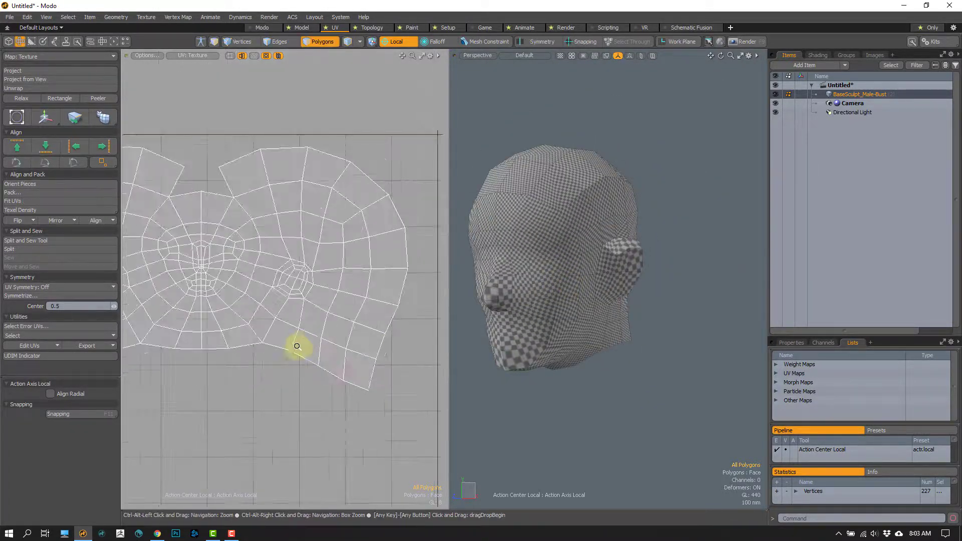
scroll(298, 346, "down", 3)
left_click(21, 98)
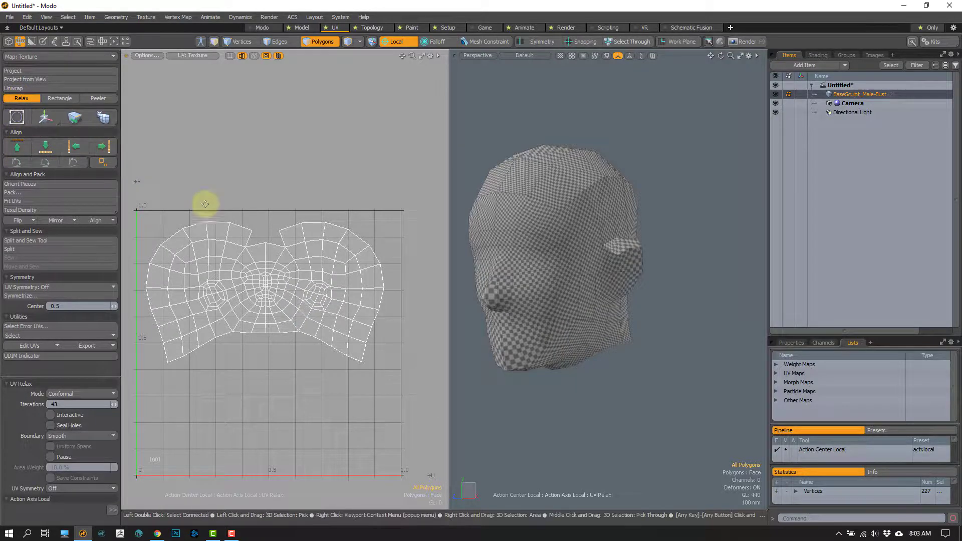
left_click_drag(229, 176, 545, 139)
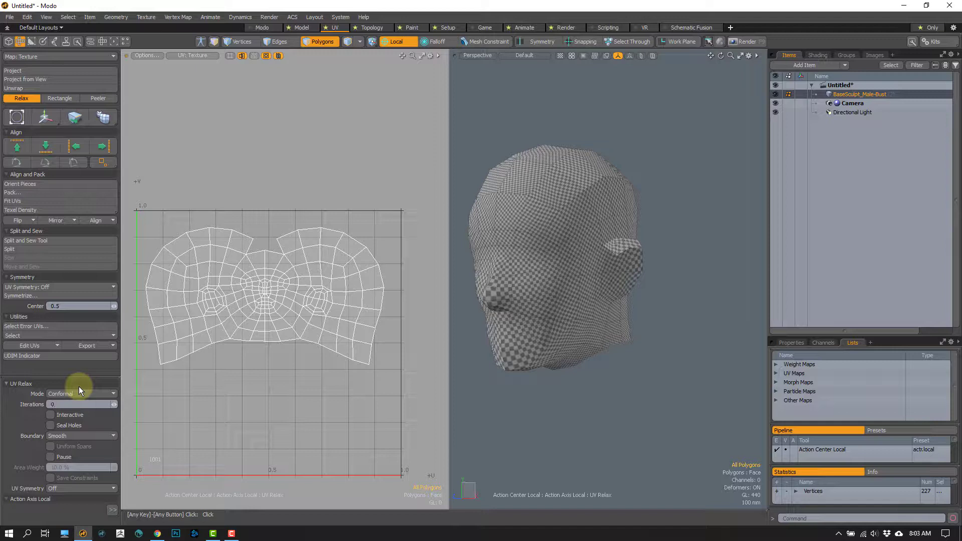
key("q")
scroll(338, 402, "down", 2)
left_click_drag(320, 348, 299, 319, "alt")
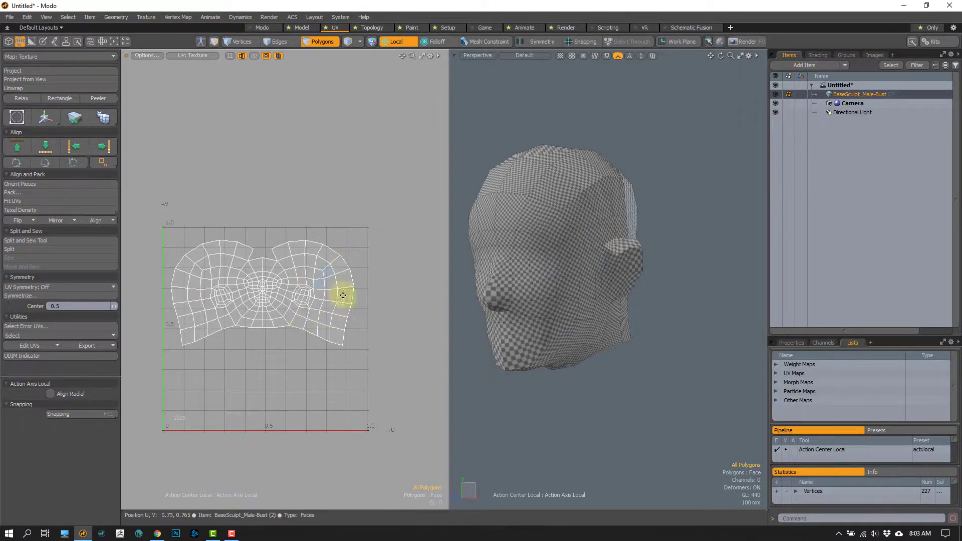
scroll(343, 295, "down", 1)
scroll(277, 326, "down", 1)
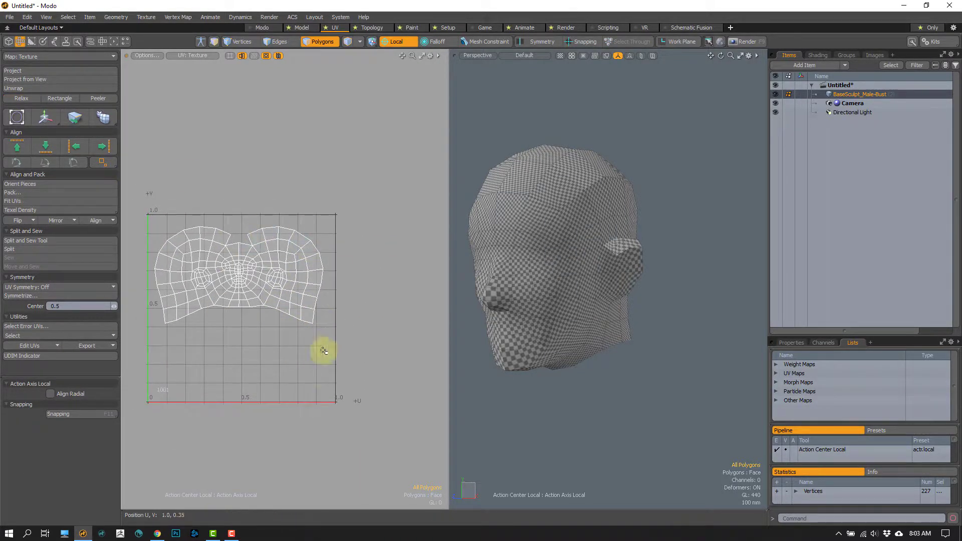
scroll(310, 361, "down", 1)
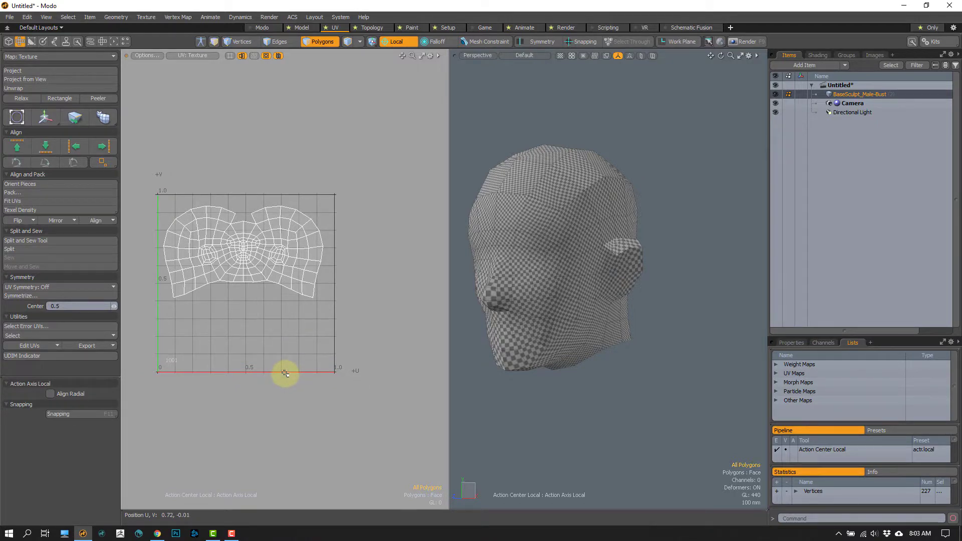